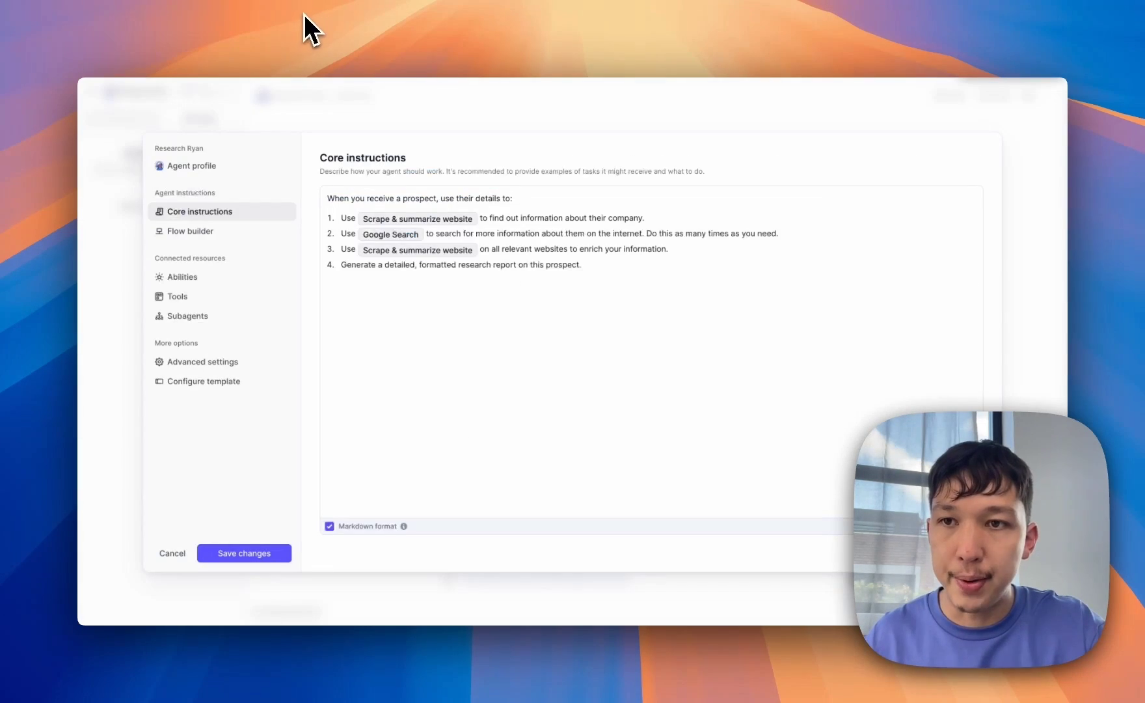
- Start a draft Zap with a Google Sheets 'New Spreadsheet Row' trigger and a connected account
click(216, 166)
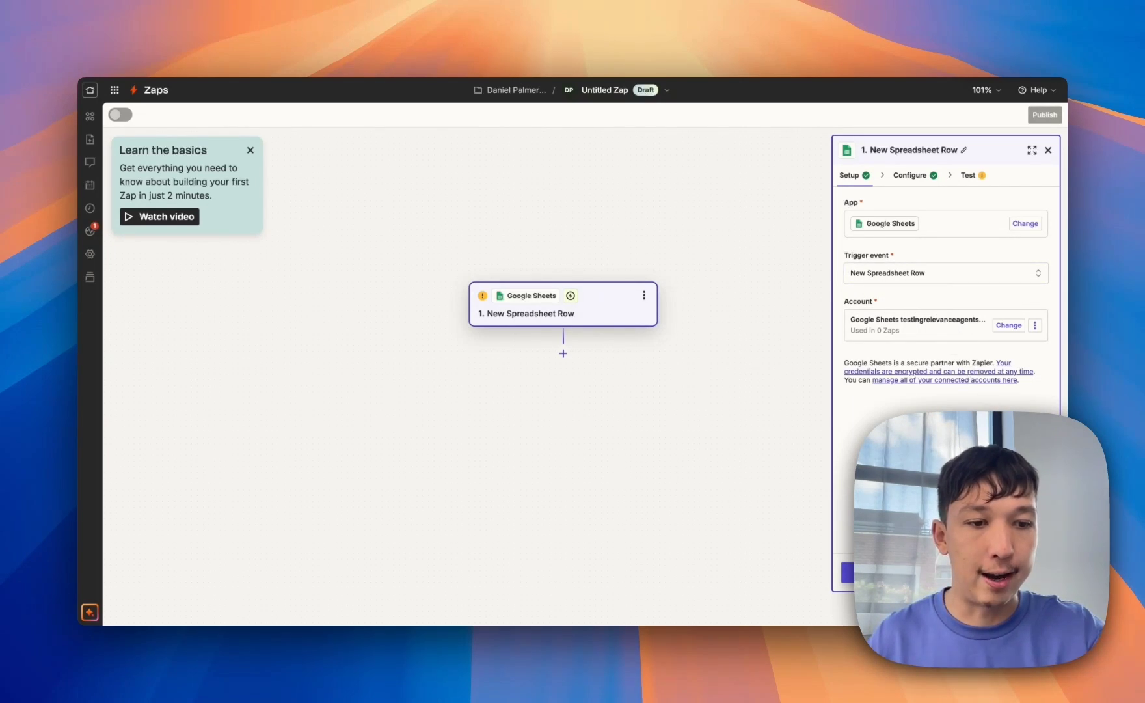
- Point the trigger at Sheet1 of the Leads spreadsheet, then open that sheet in Google Sheets
click(946, 573)
click(956, 277)
click(967, 340)
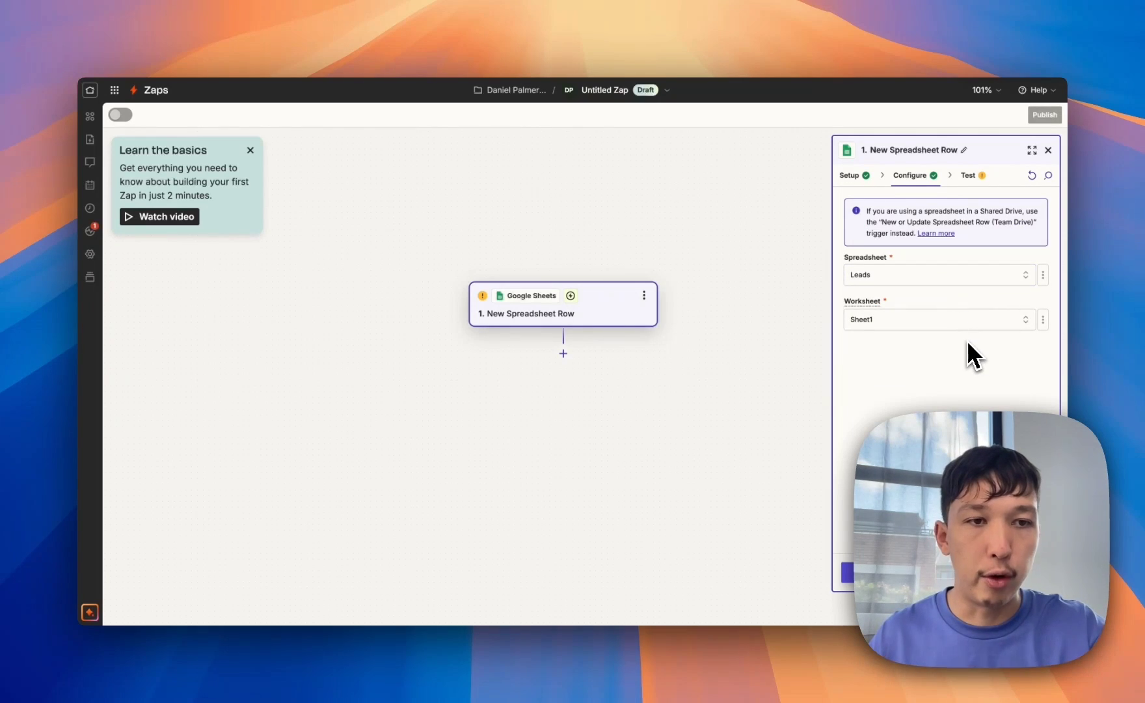
click(946, 573)
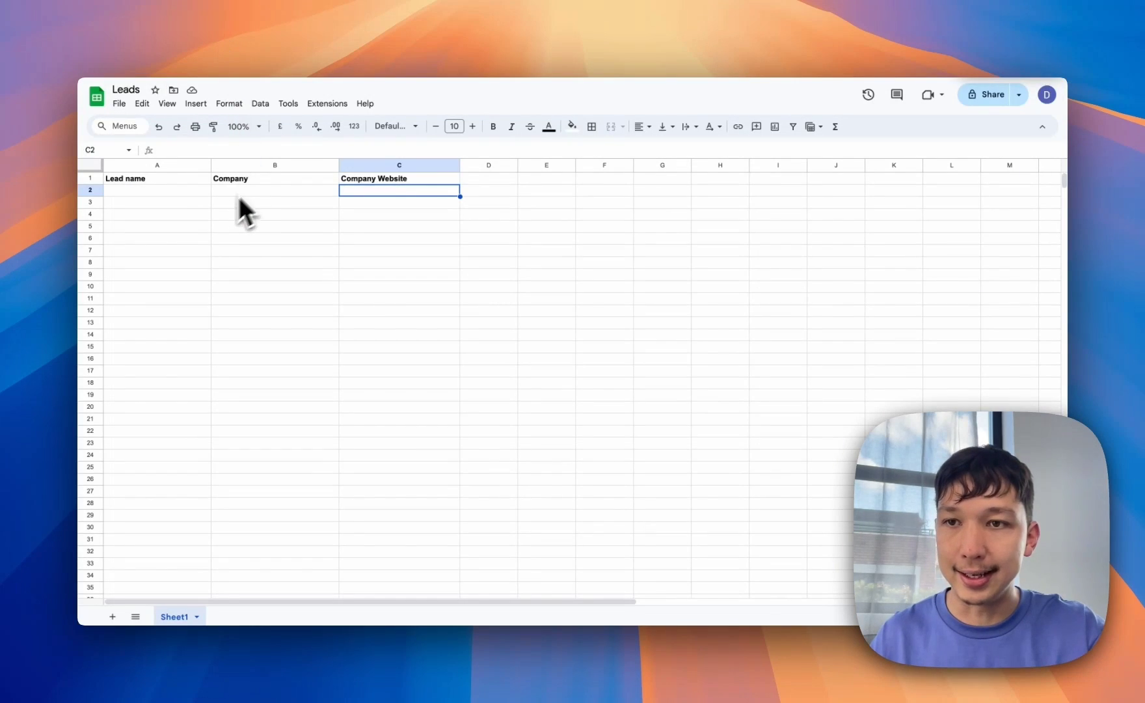
click(194, 191)
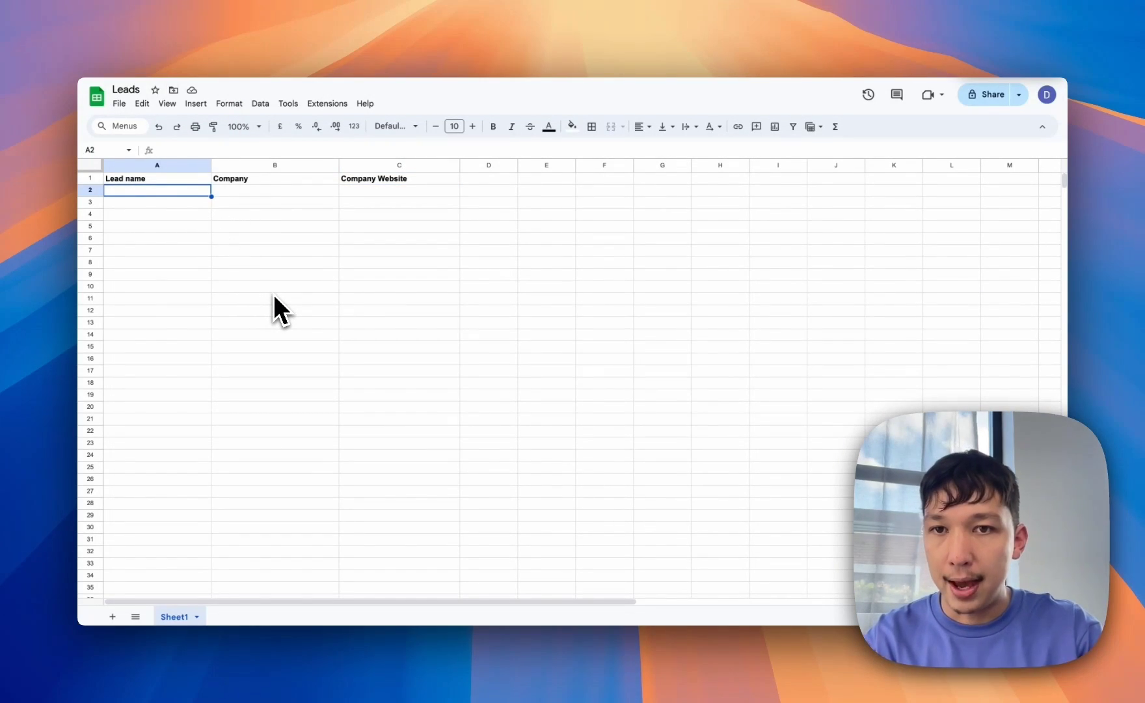
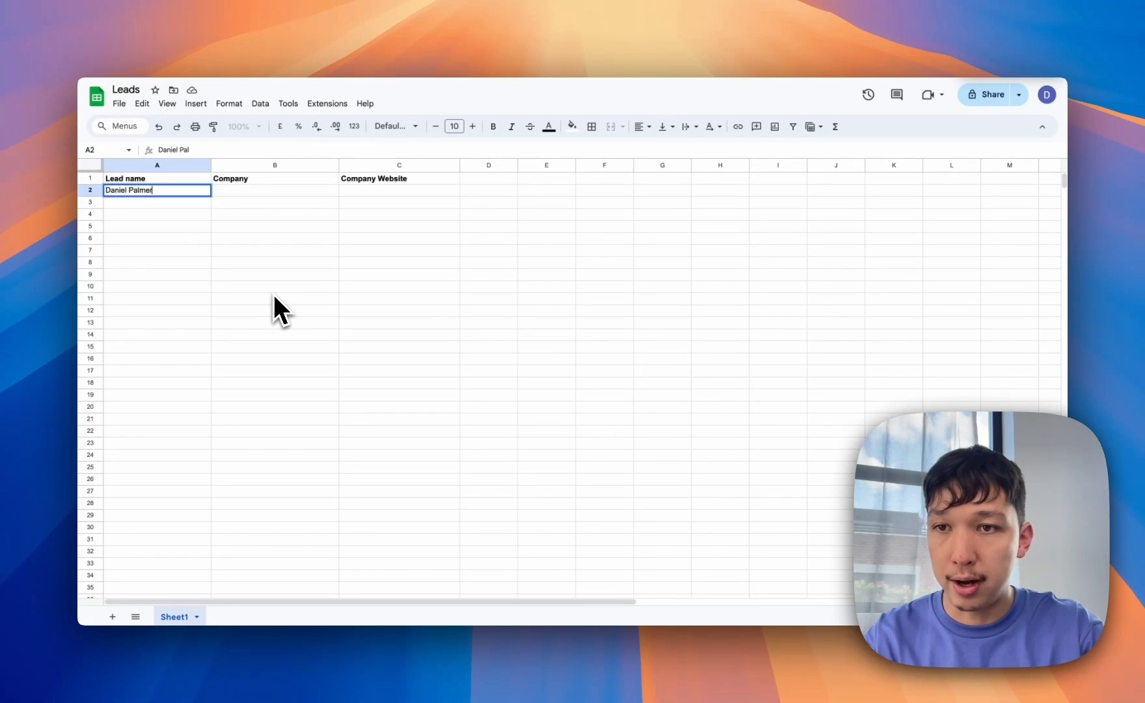
- Add a sample lead row: the lead's name, Relevance AI, and relevanceai.com
key(Tab)
text(Relevance AI)
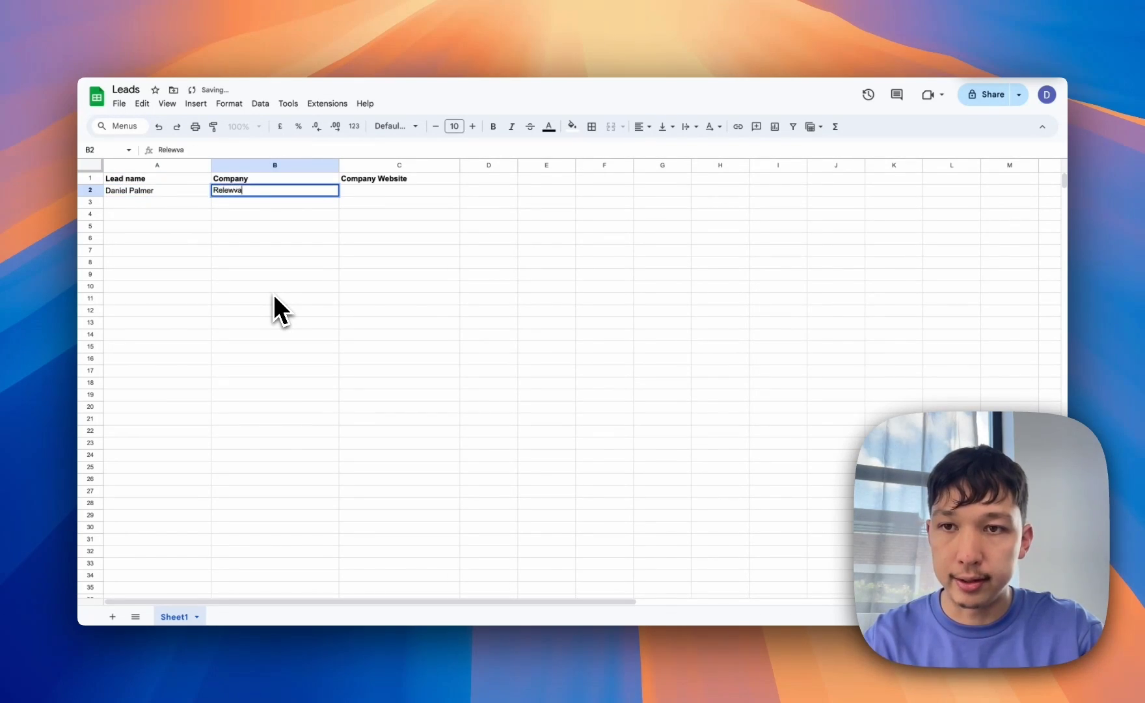
key(Tab)
text(relevanceai.co)
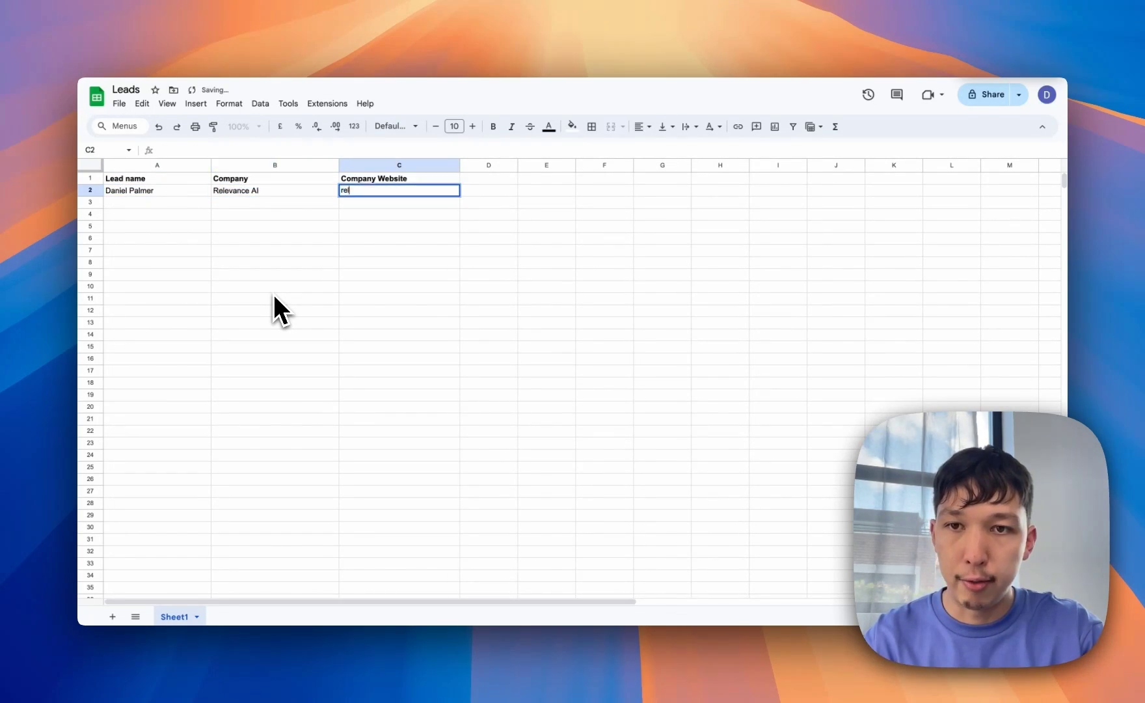
text(m)
click(289, 360)
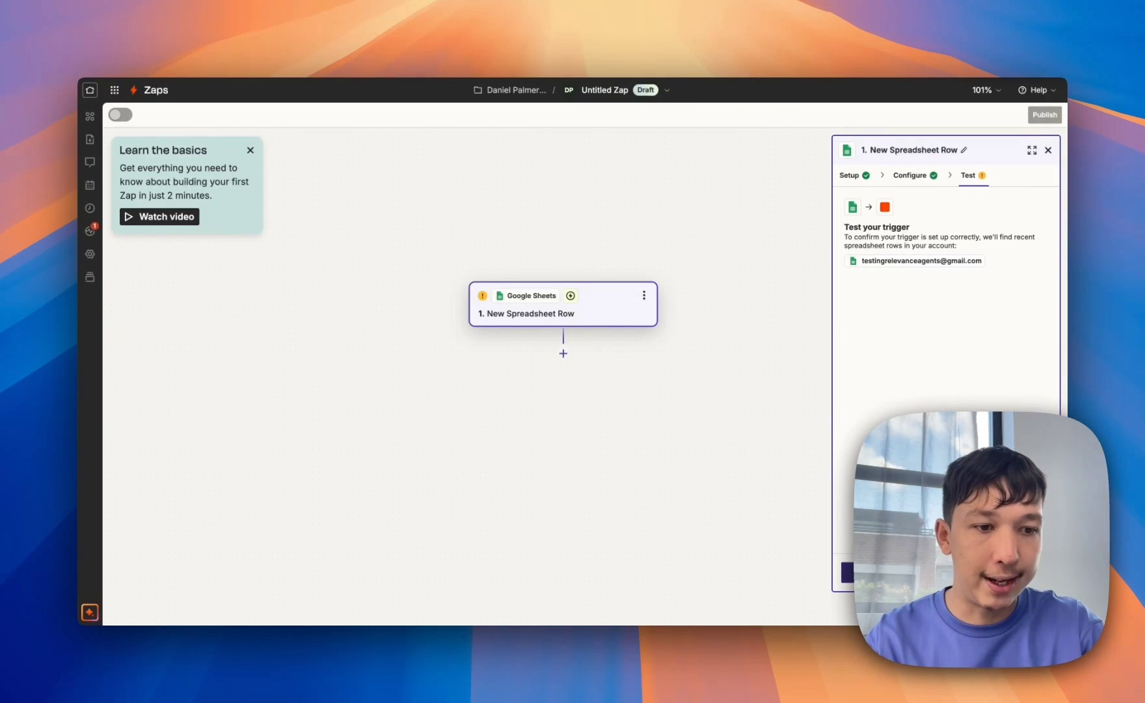
- Retest the trigger until it finds the Relevance AI lead row, then add step 2
click(847, 573)
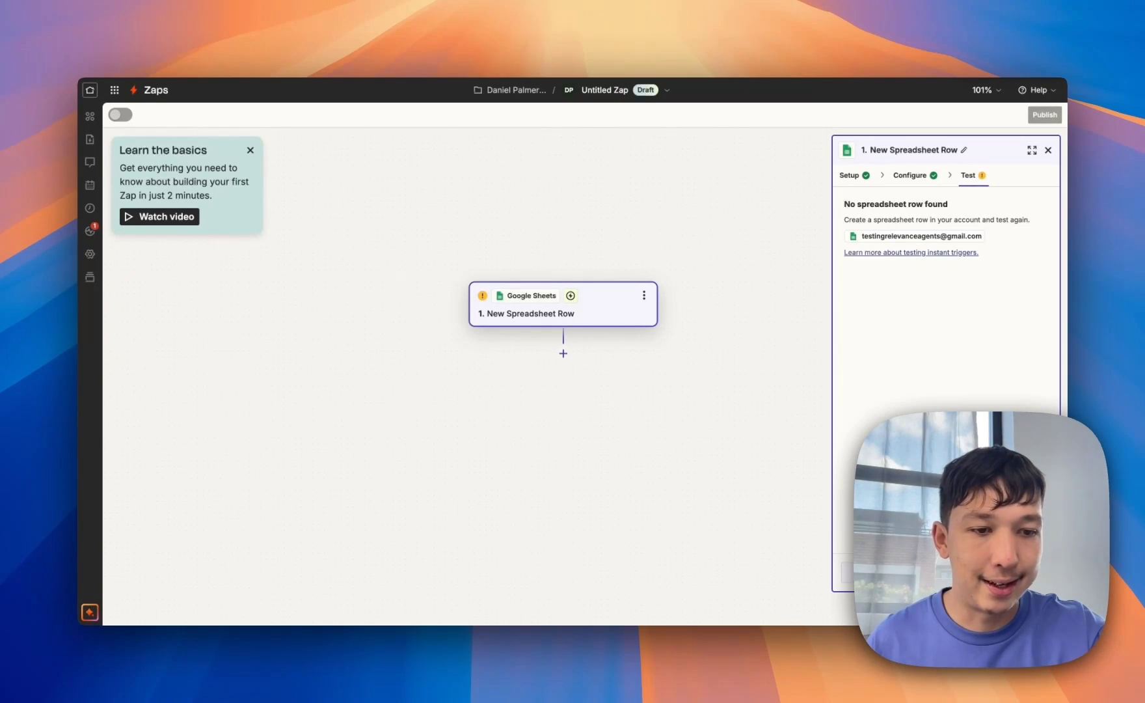
click(847, 573)
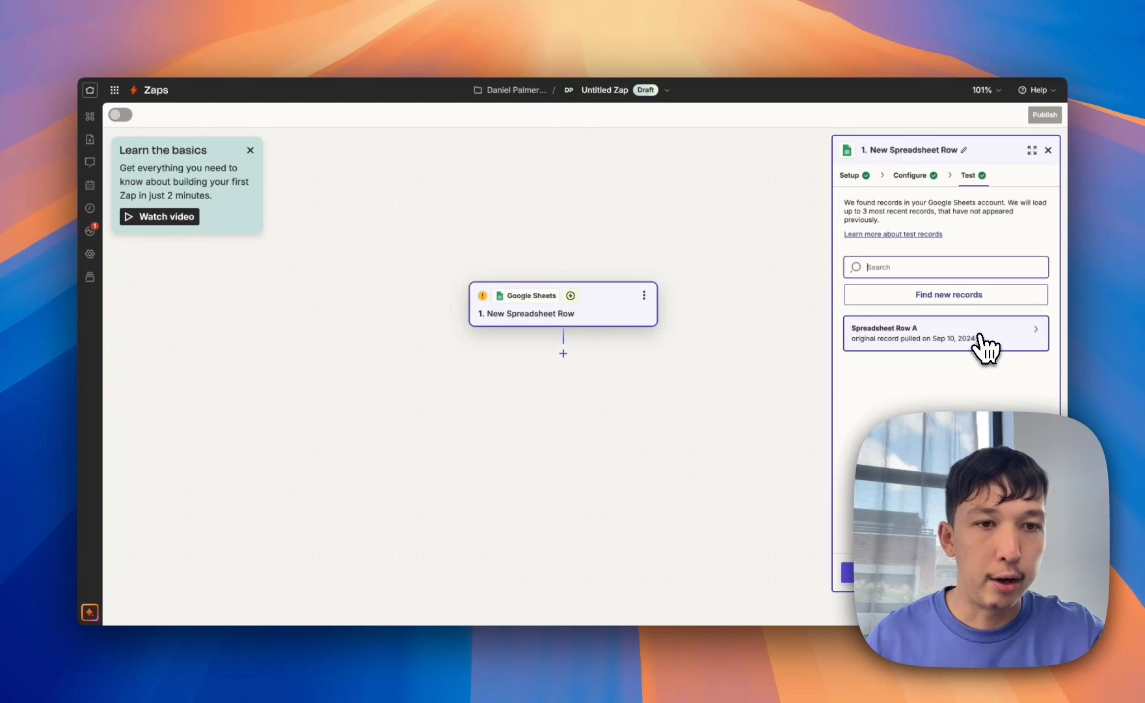
click(984, 352)
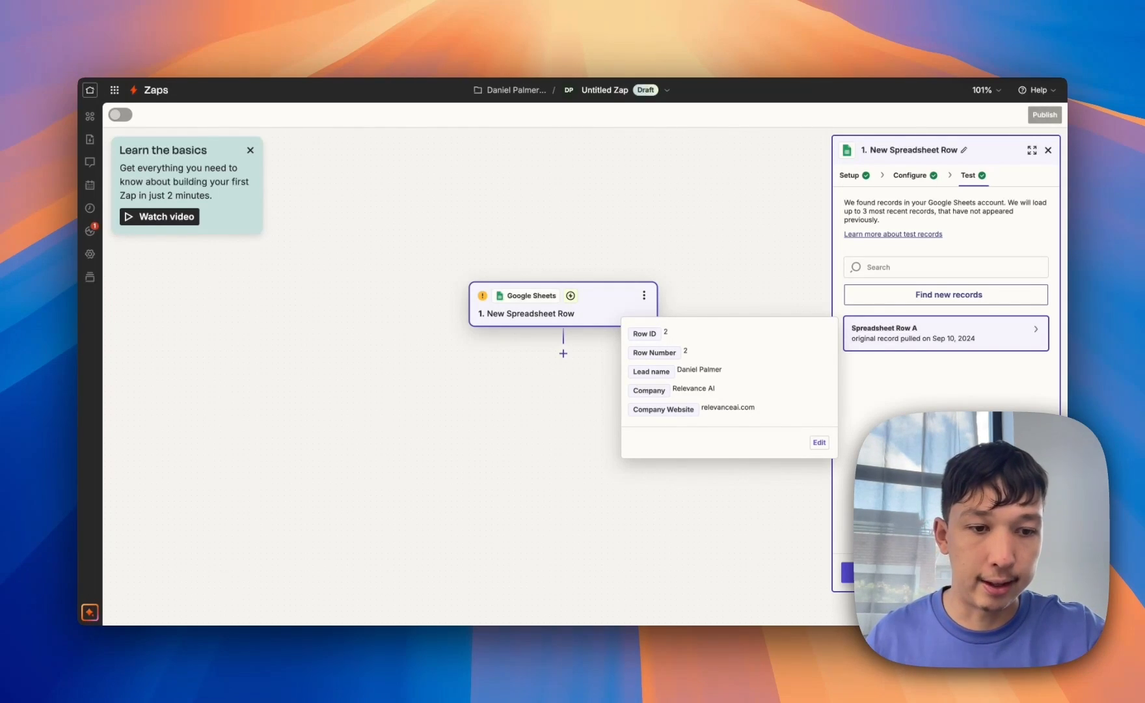
click(947, 572)
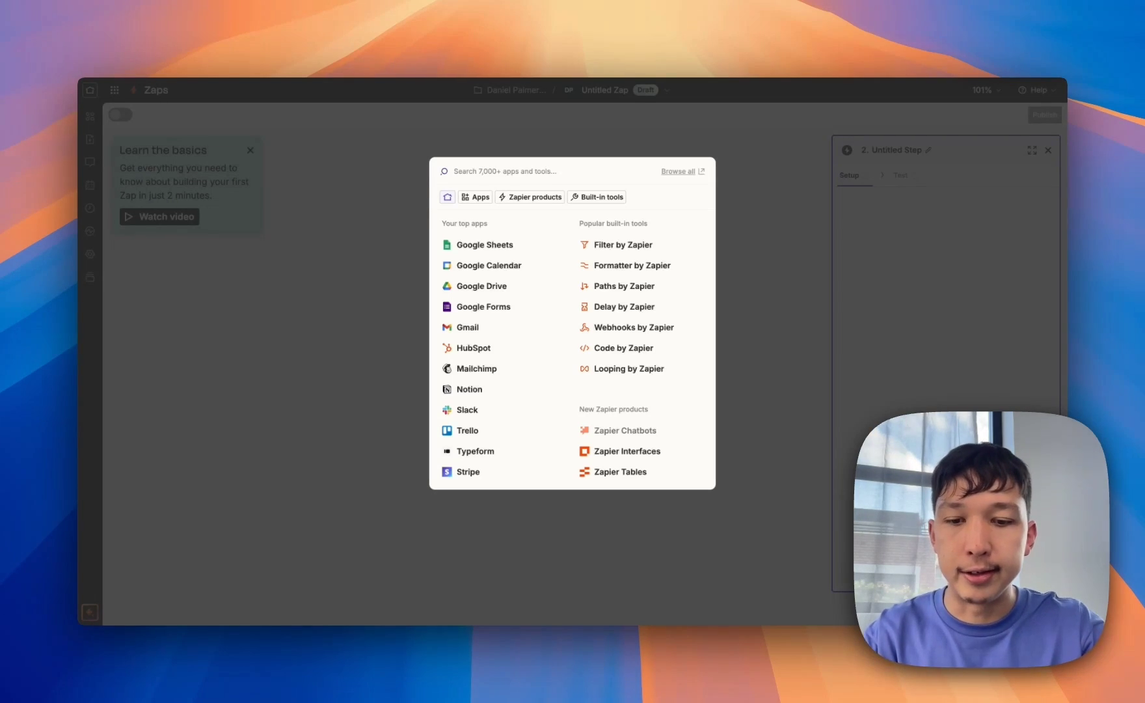
- Make step 2 a Relevance AI action with the 'Message Agent' event
text(Relevance AI)
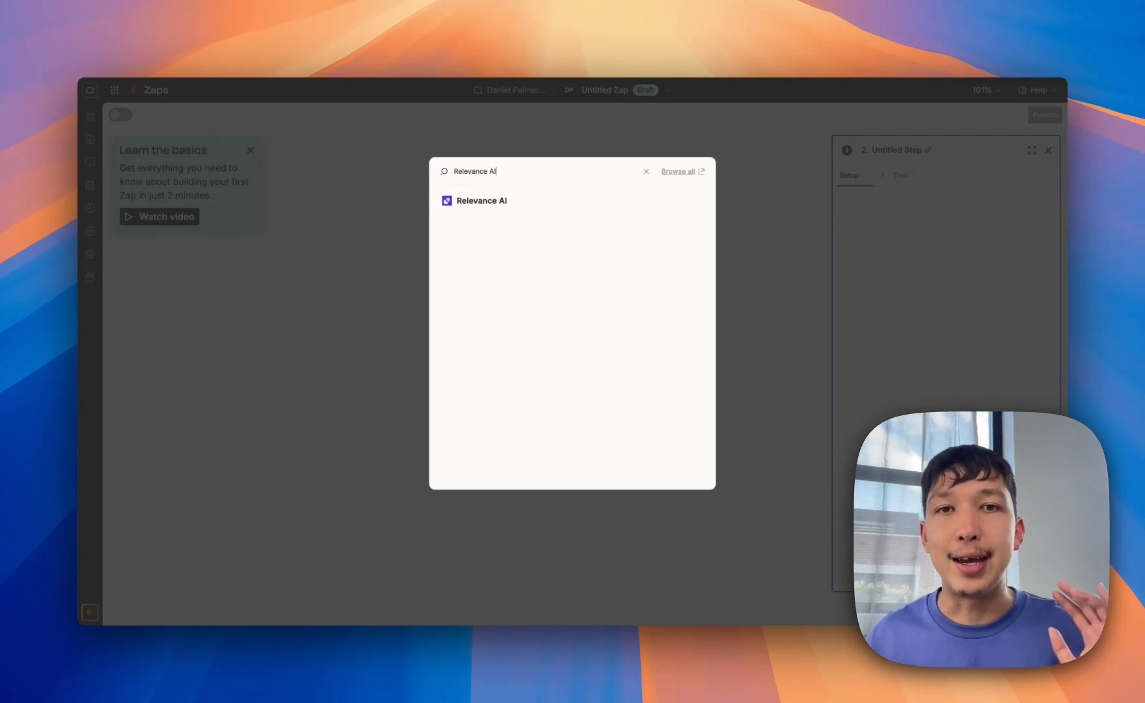
click(582, 207)
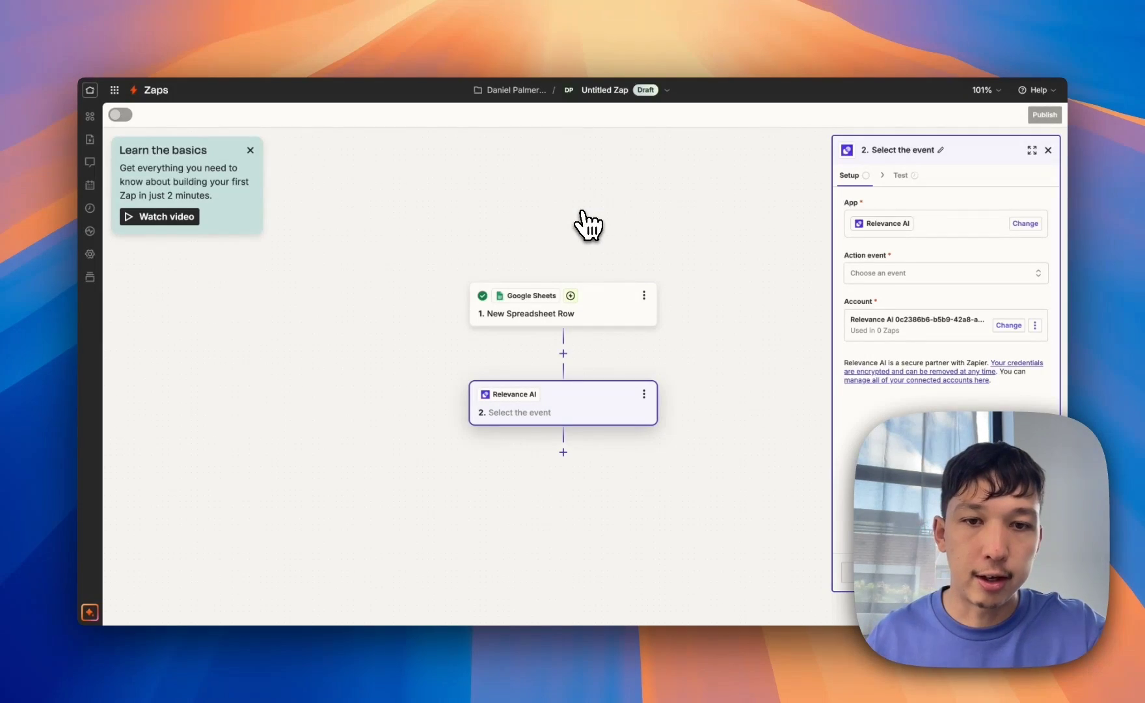
click(927, 281)
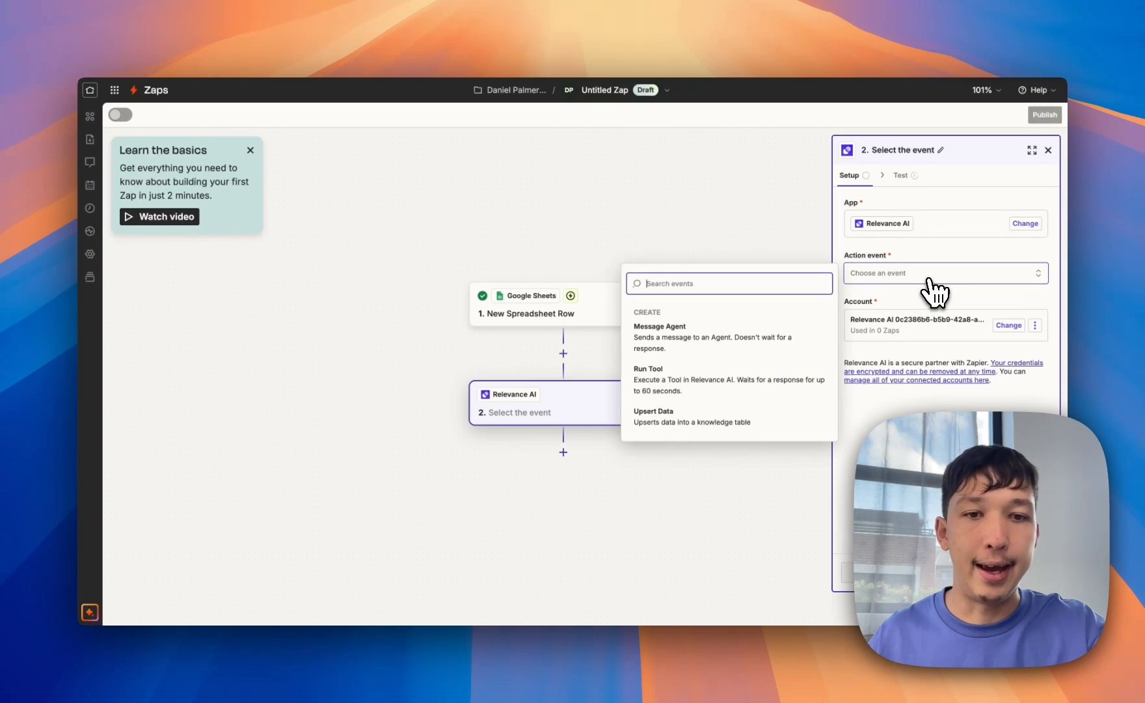
click(721, 360)
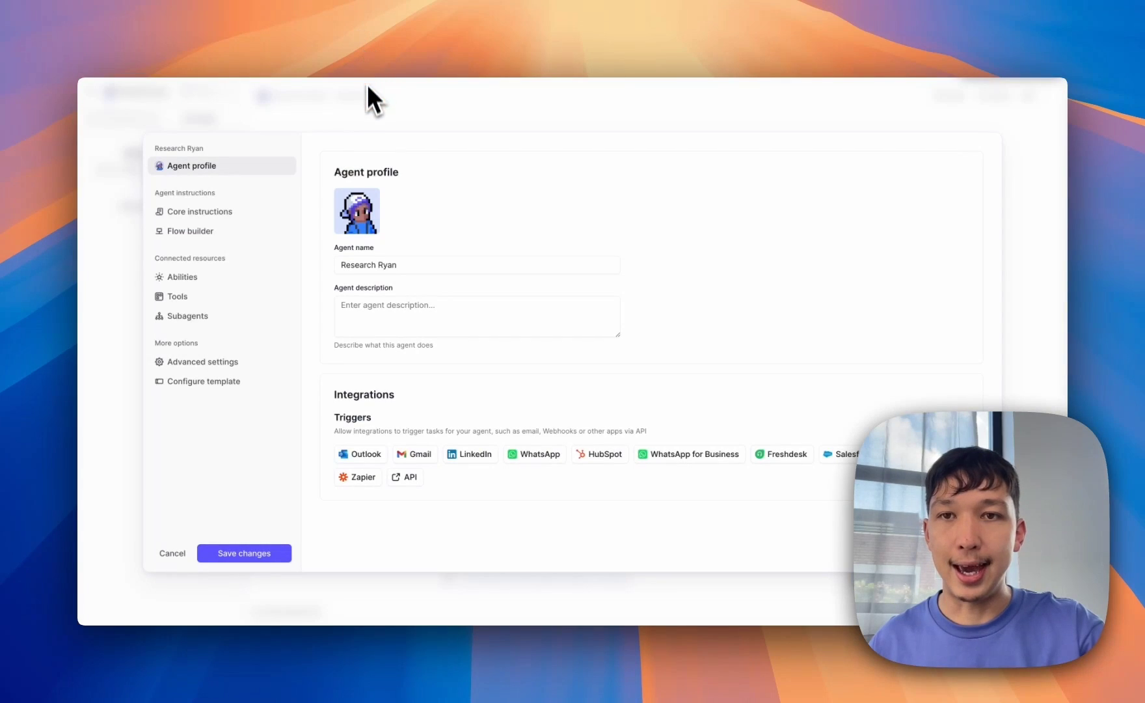
click(367, 88)
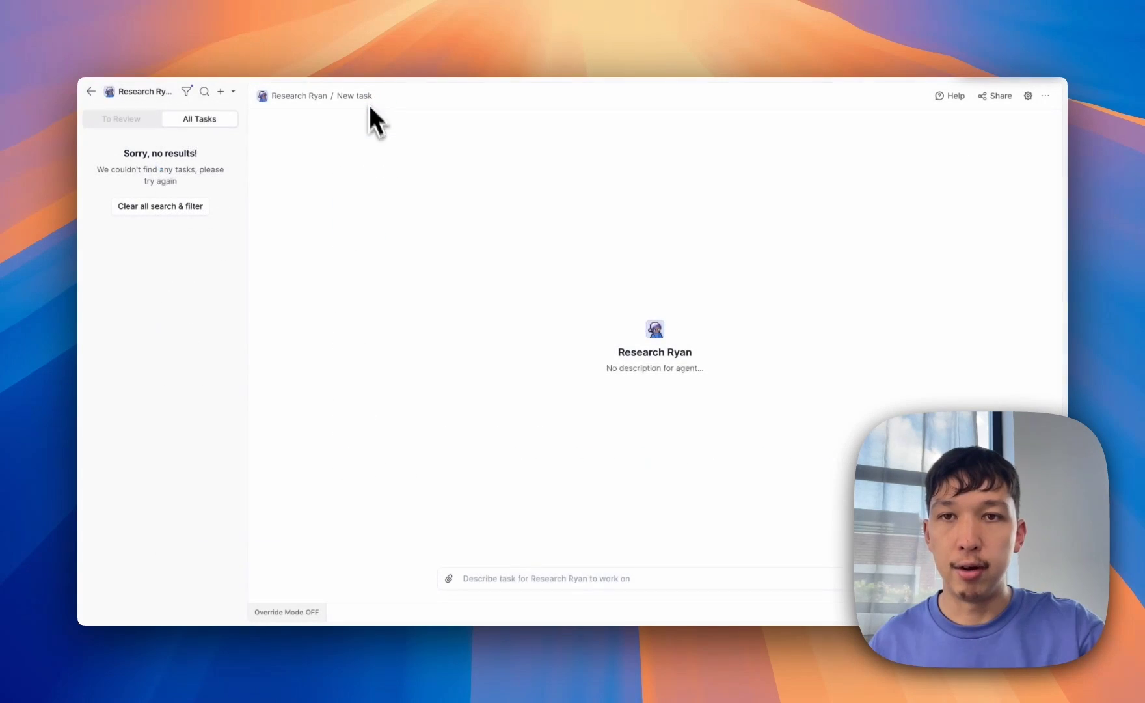
click(550, 579)
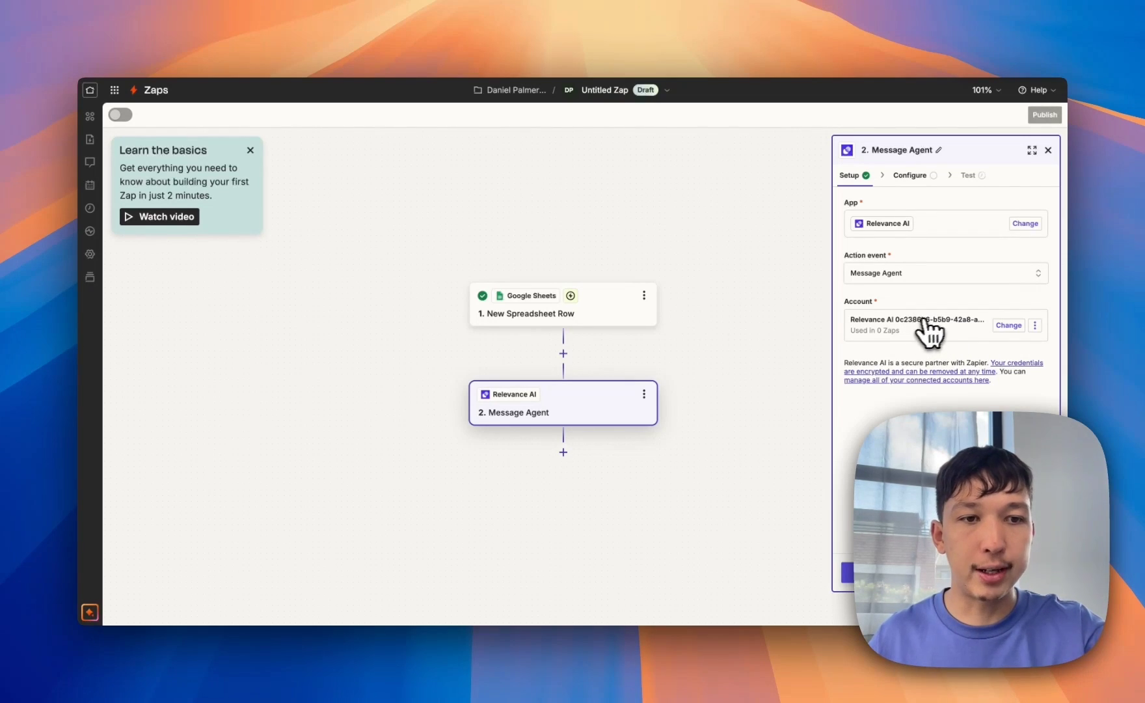
- Begin connecting a new Relevance AI account and go to Relevance AI's API keys page
click(1008, 326)
click(766, 410)
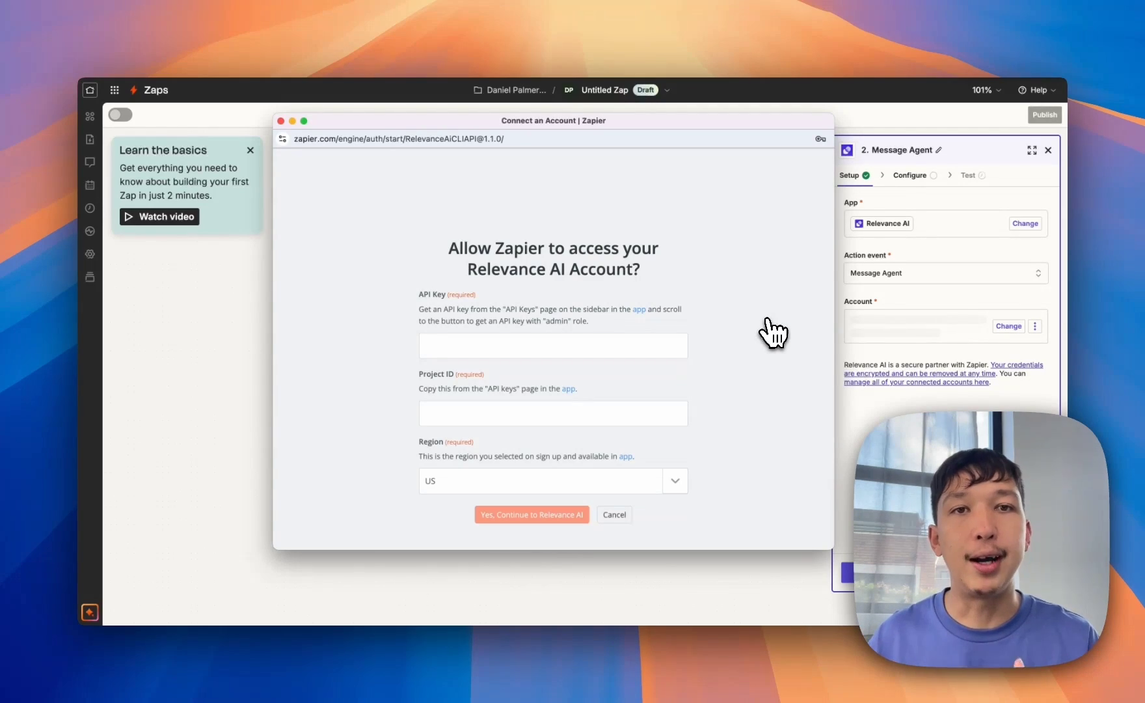
click(626, 338)
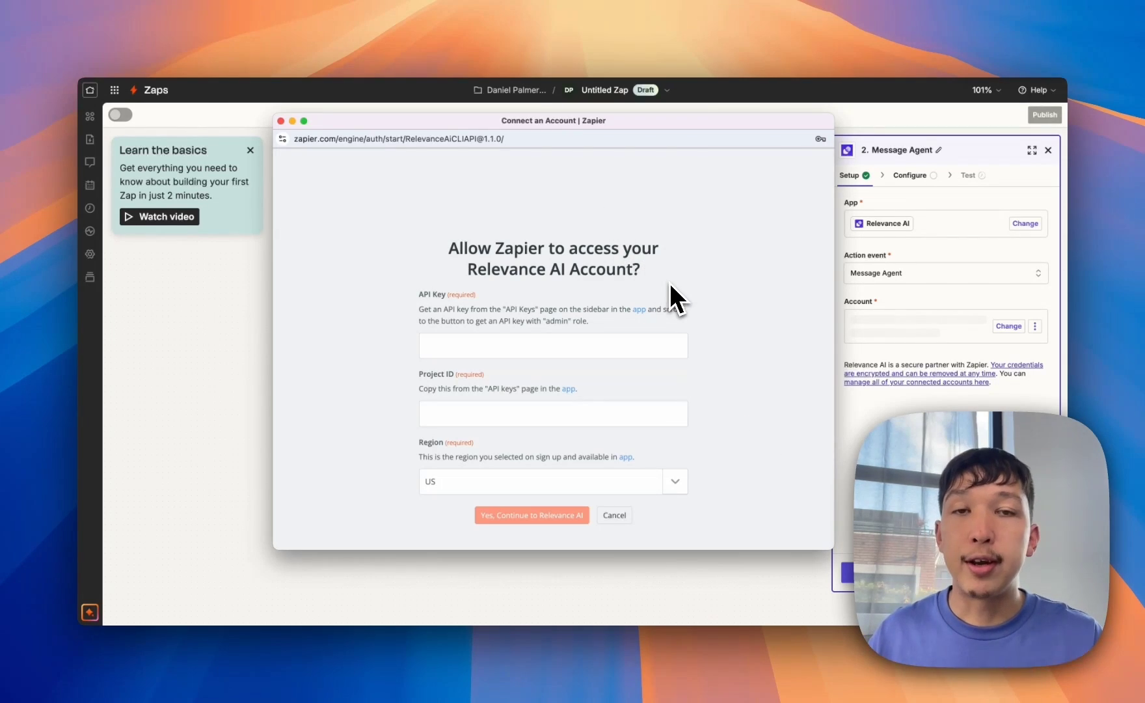
click(487, 22)
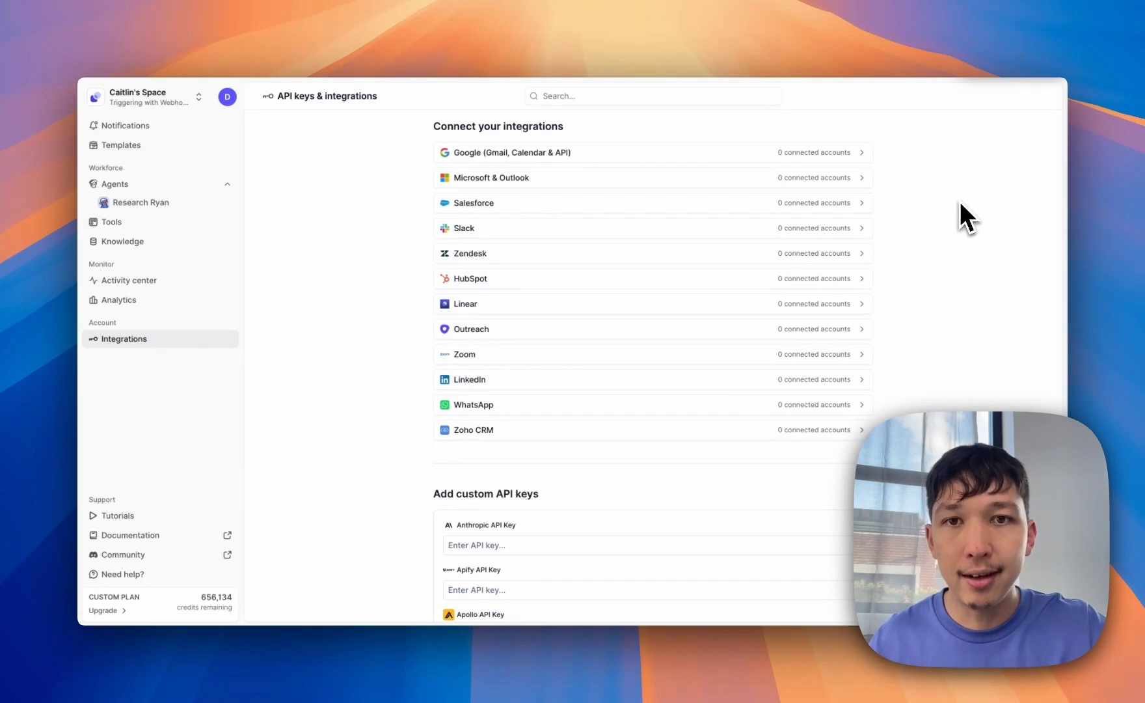
- Generate a Relevance AI API key labelled 'Zapier' with Default permissions
scroll(961, 207, down, 15)
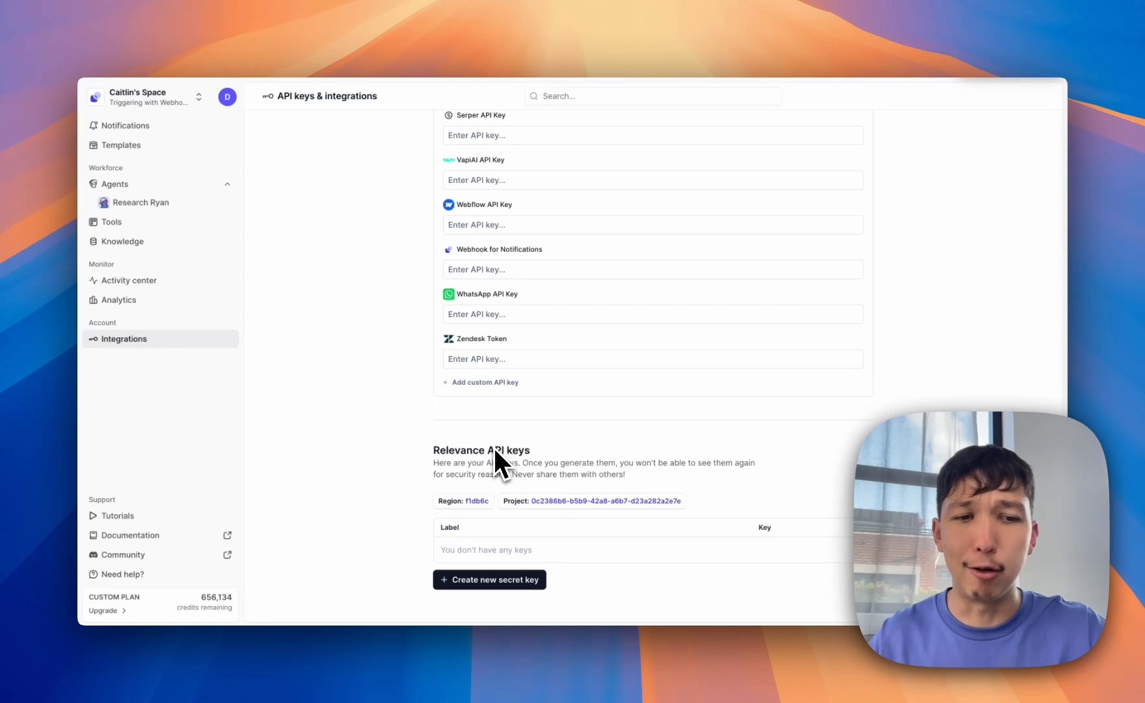
click(482, 583)
click(527, 348)
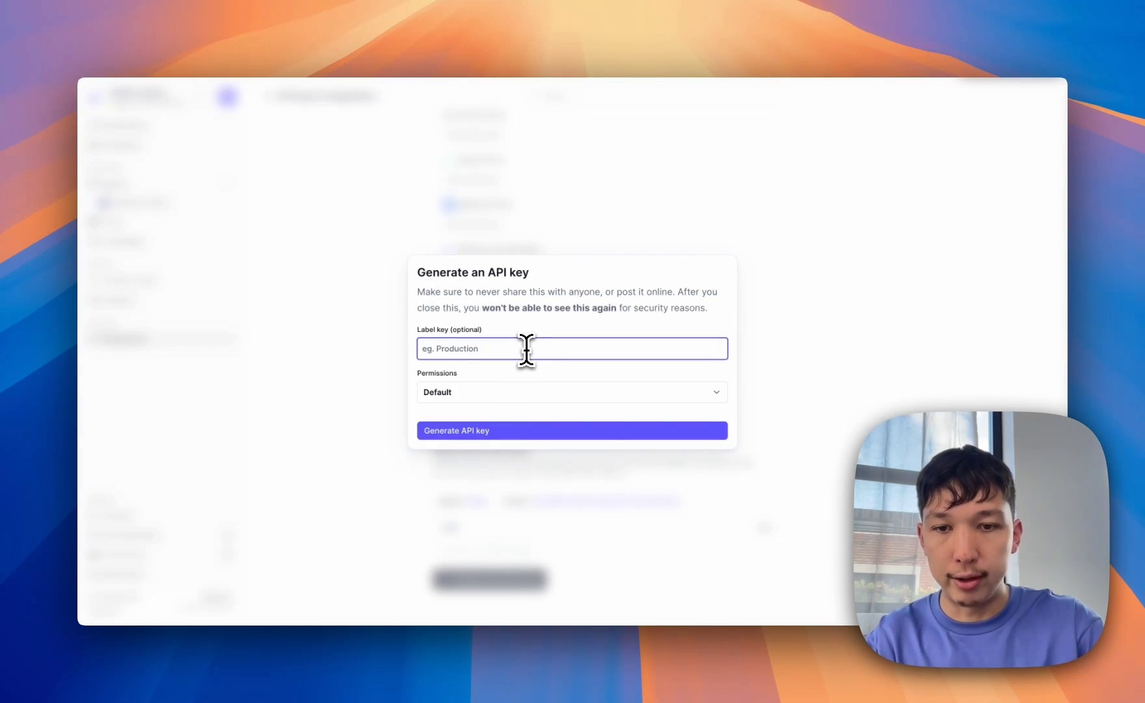
text(Zapier)
click(539, 393)
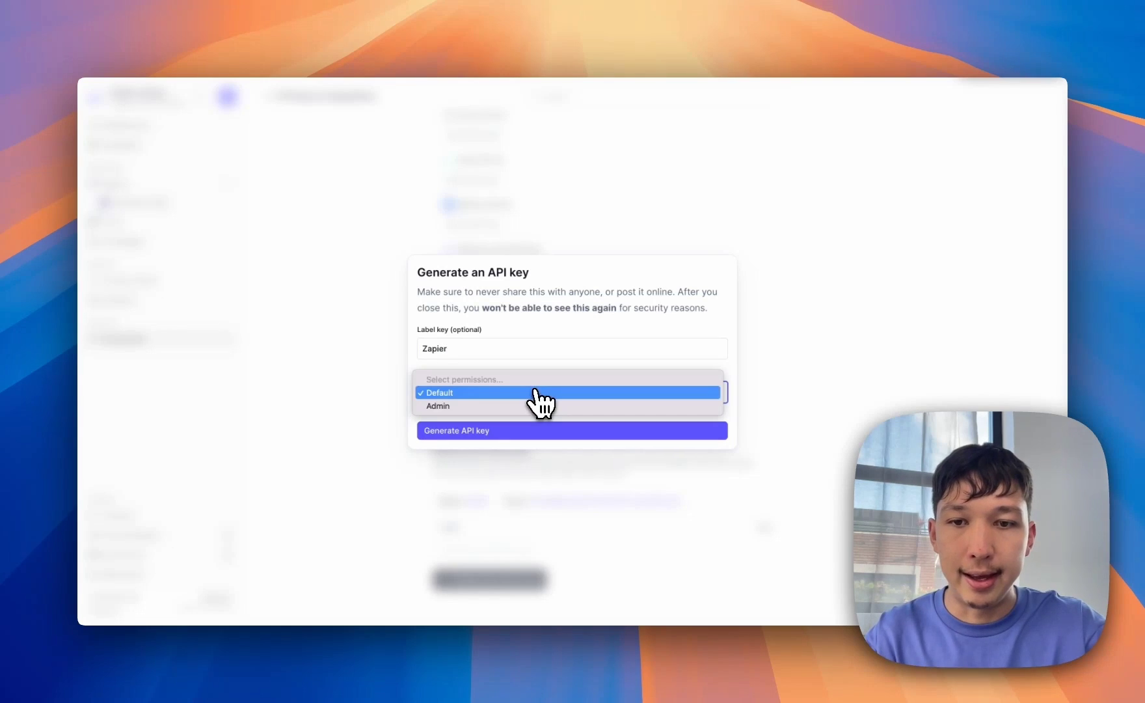
click(534, 396)
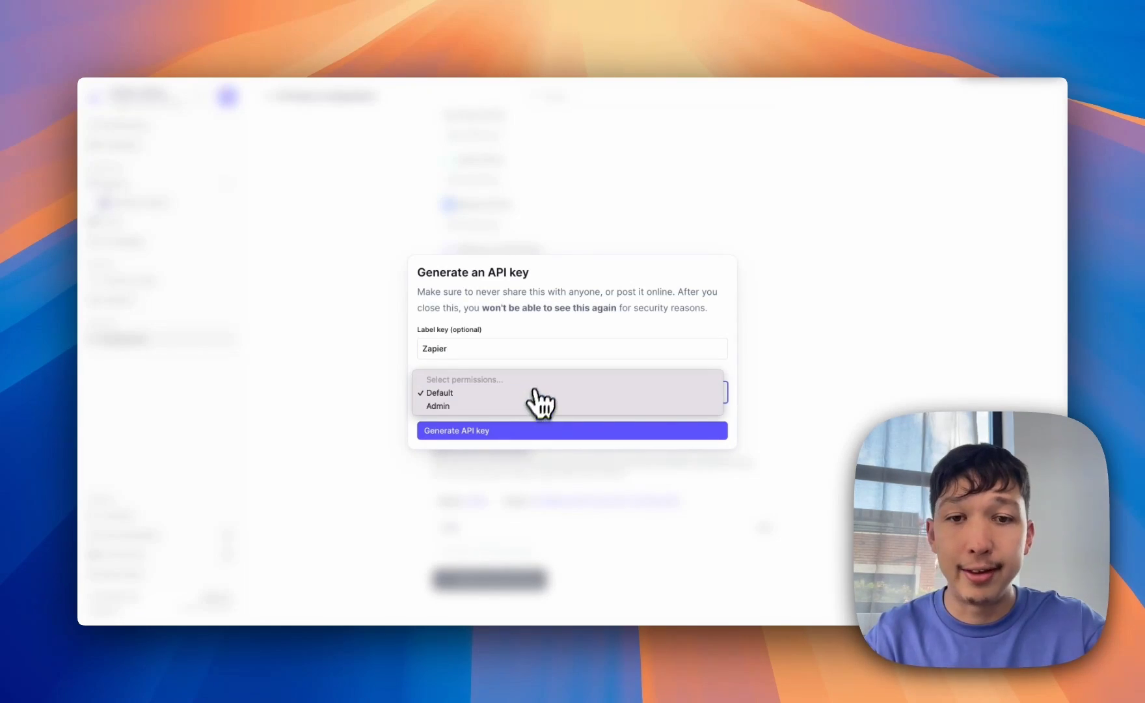
click(580, 414)
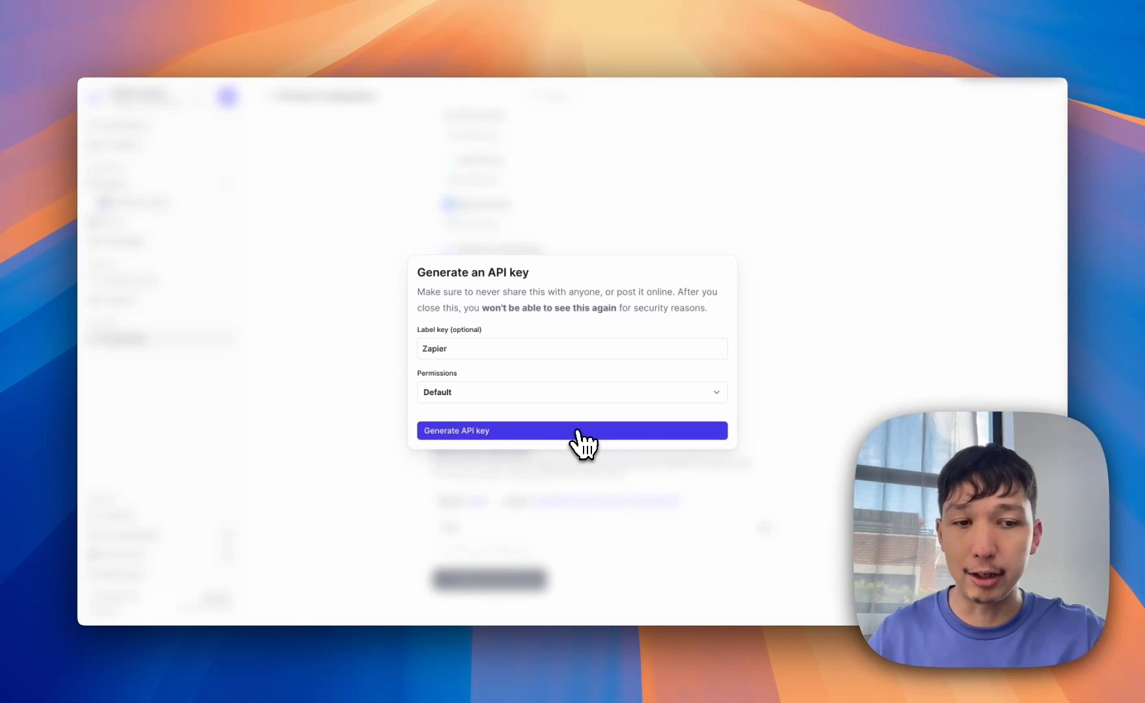
click(578, 432)
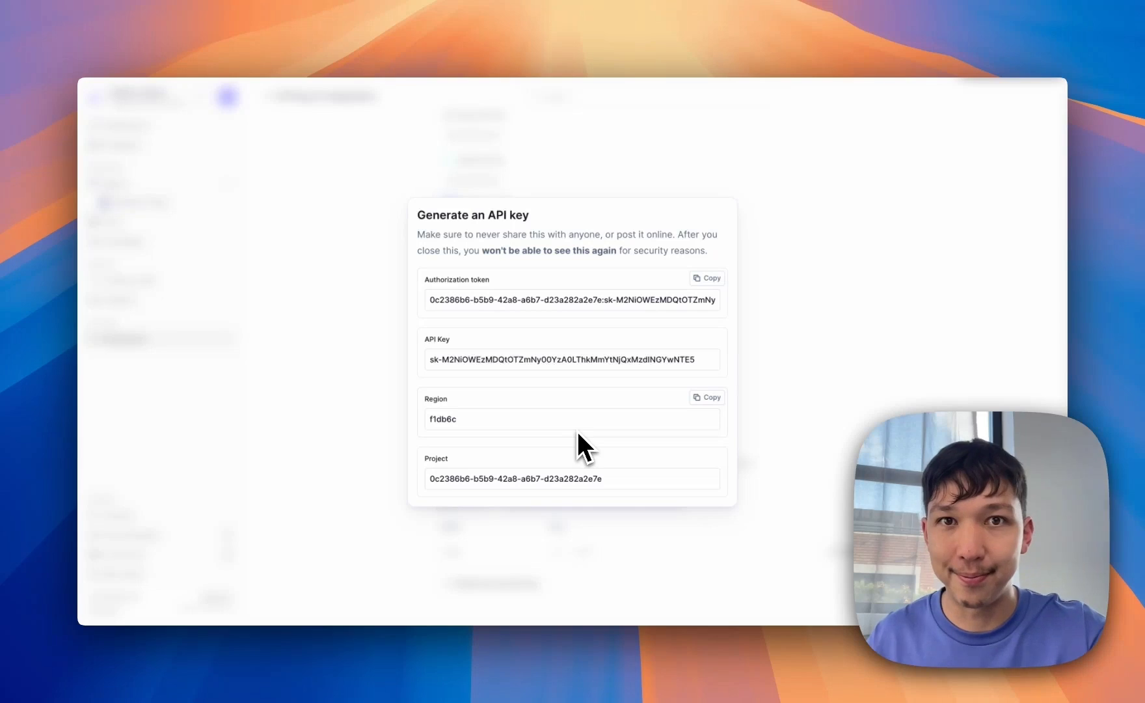
- Copy the new API key and project ID from Relevance AI into Zapier's connect form
key(super+grave)
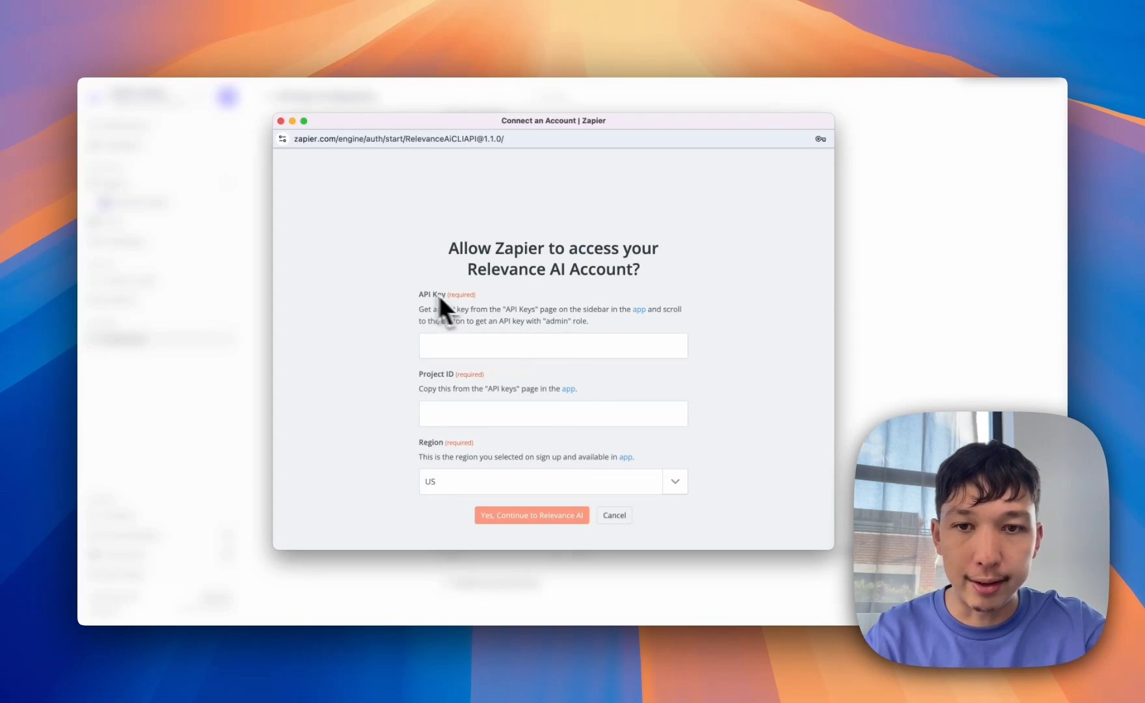
key(super+grave)
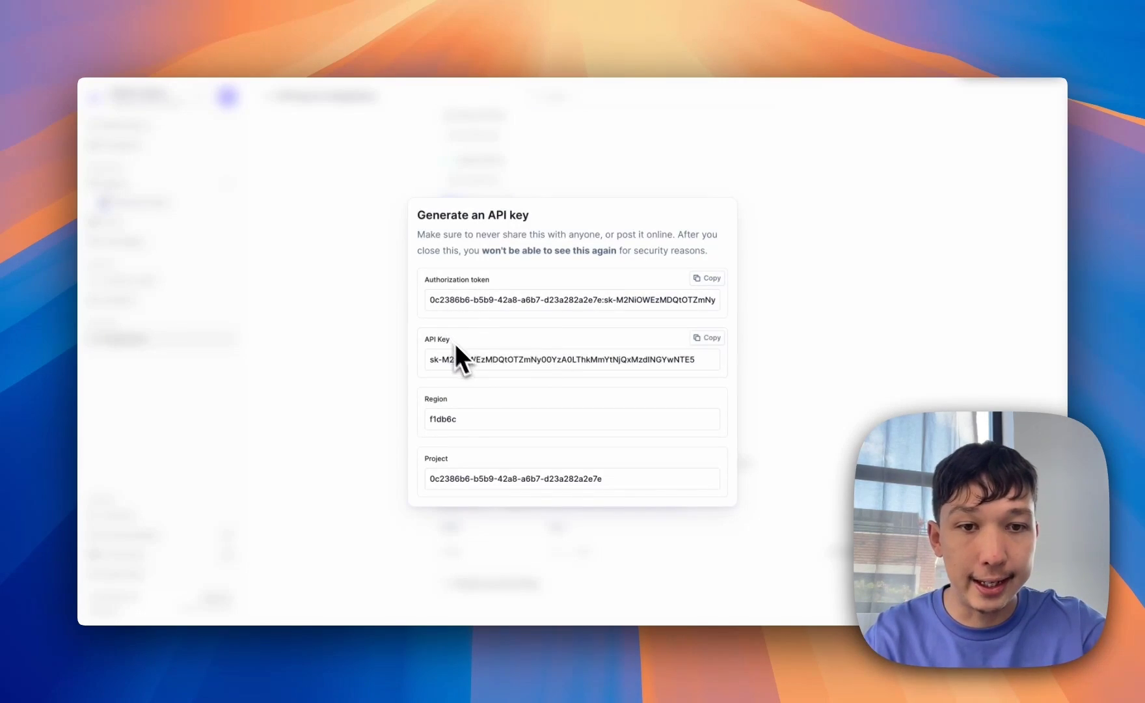
click(707, 337)
key(super+grave)
click(501, 341)
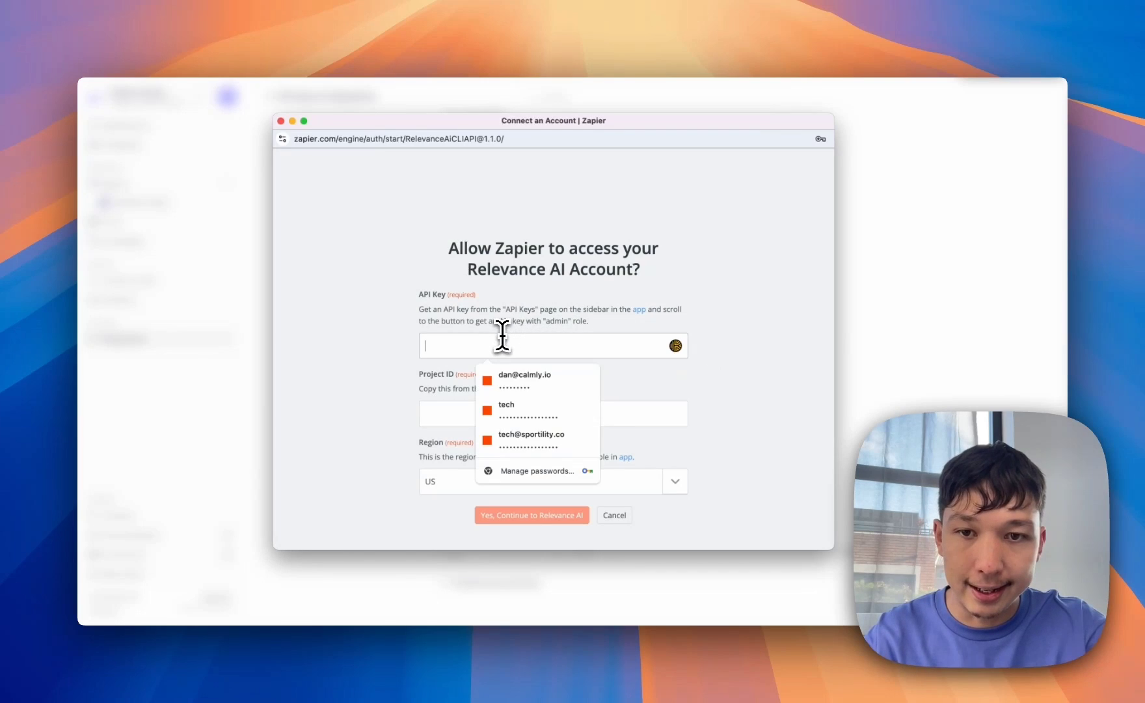
key(super+v)
key(super+grave)
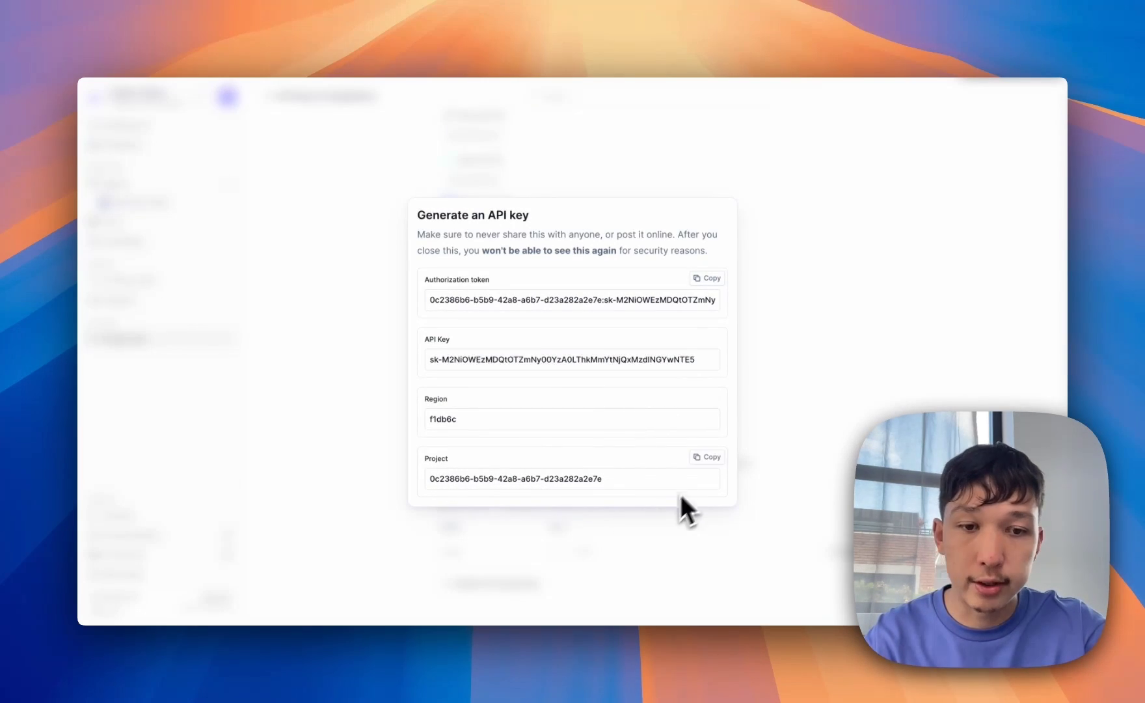
click(708, 456)
key(super+grave)
click(519, 415)
key(super+v)
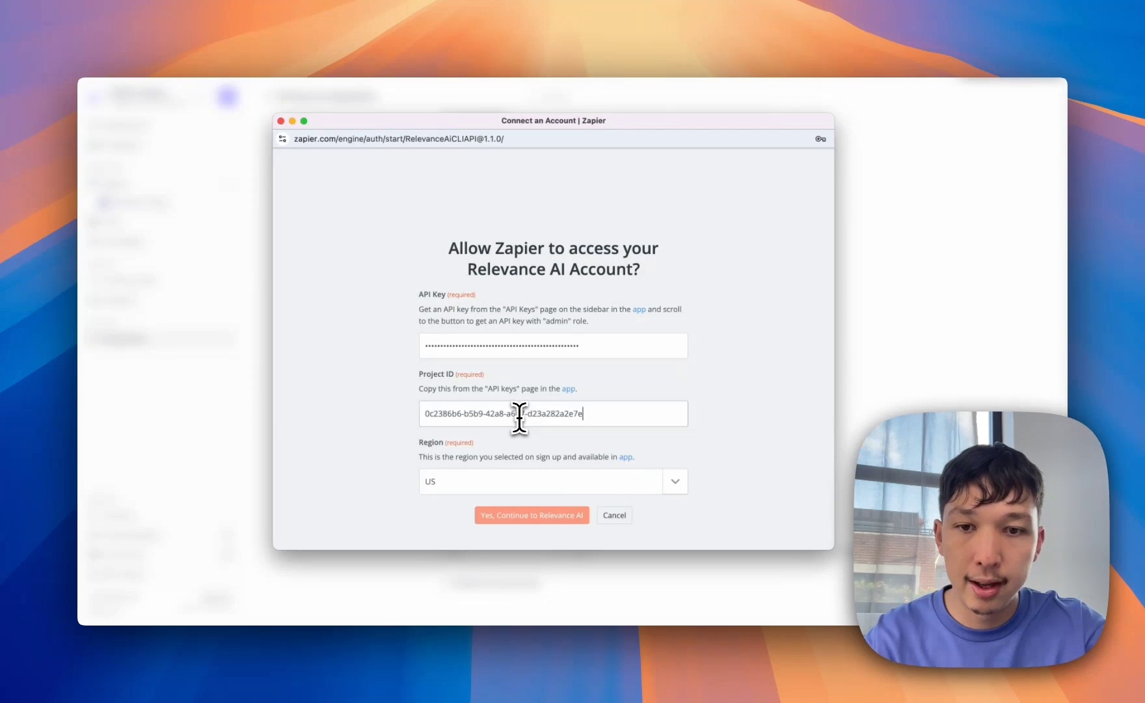
- Set the connection's region to AU and submit the Relevance AI account connection
click(680, 481)
scroll(521, 521, down, 1)
scroll(520, 514, down, 2)
scroll(519, 514, up, 3)
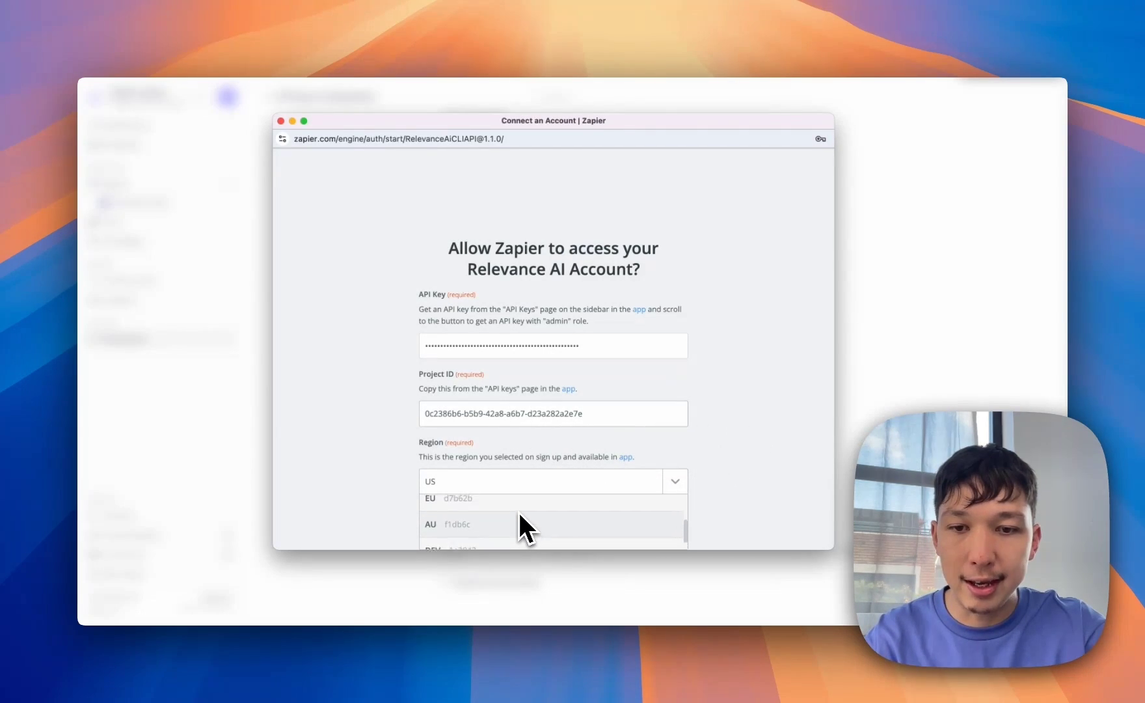
scroll(519, 513, down, 1)
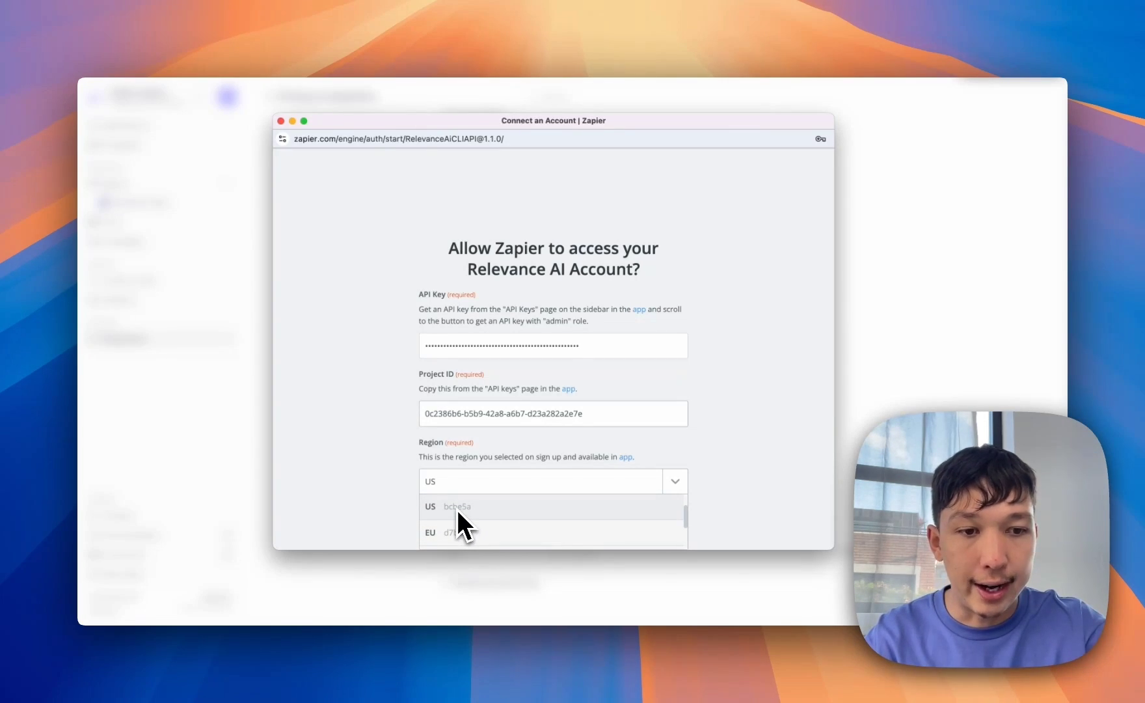
key(super+grave)
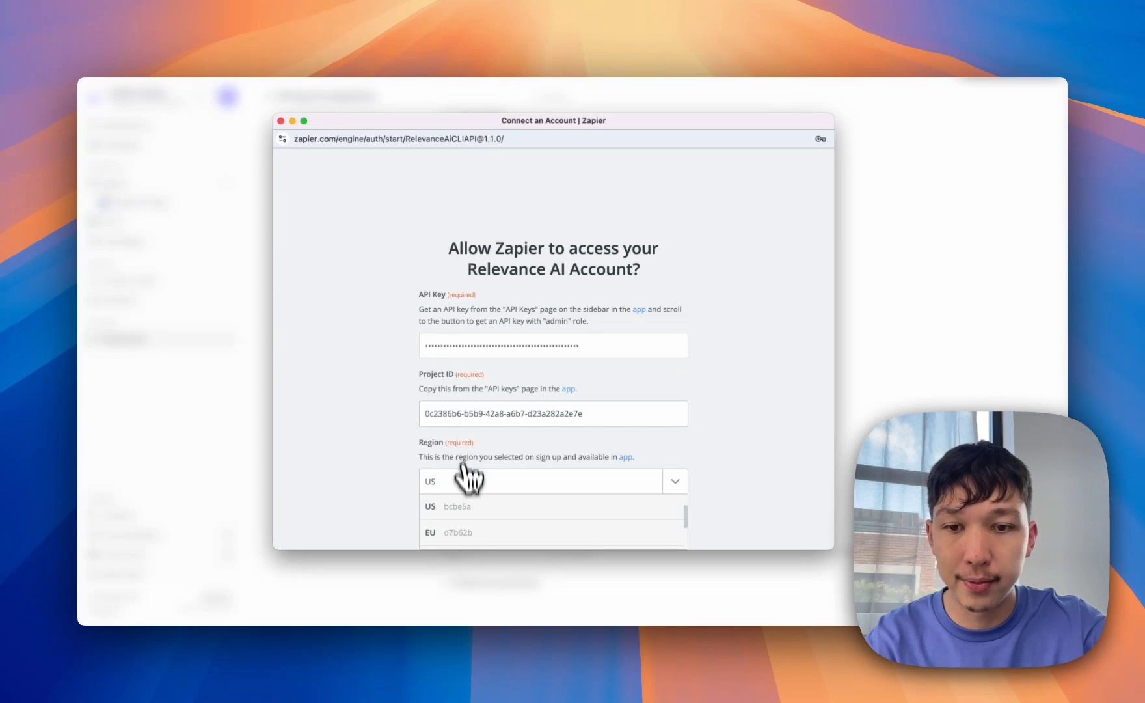
scroll(464, 530, down, 1)
click(466, 533)
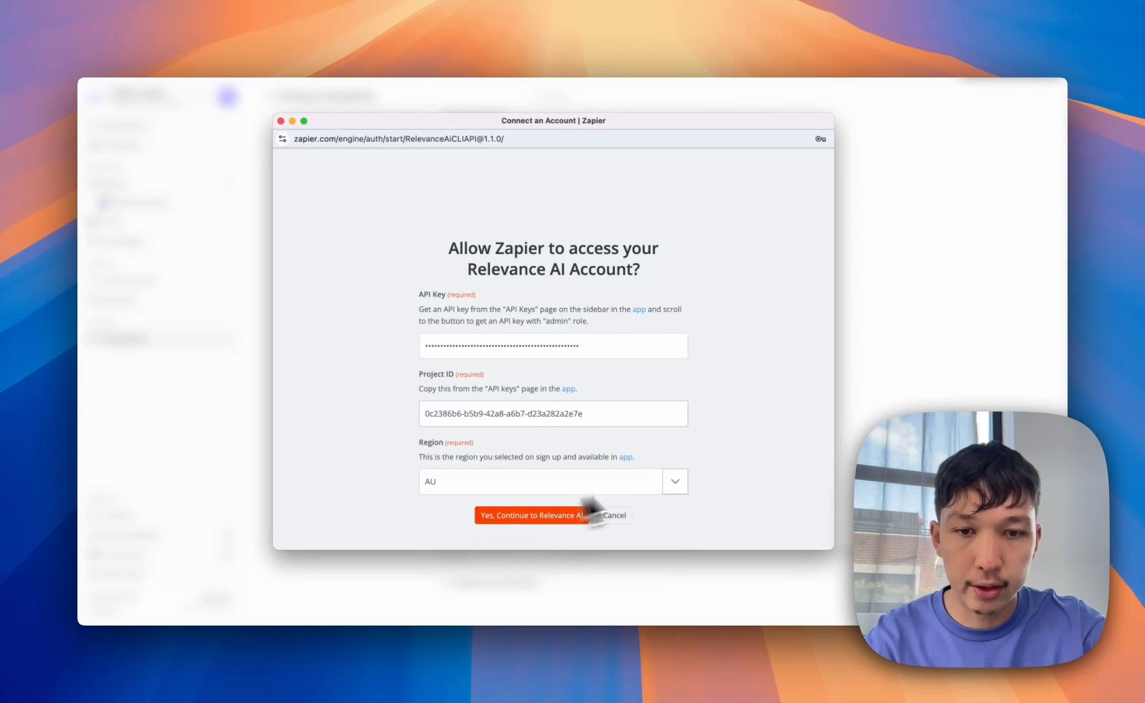
click(529, 517)
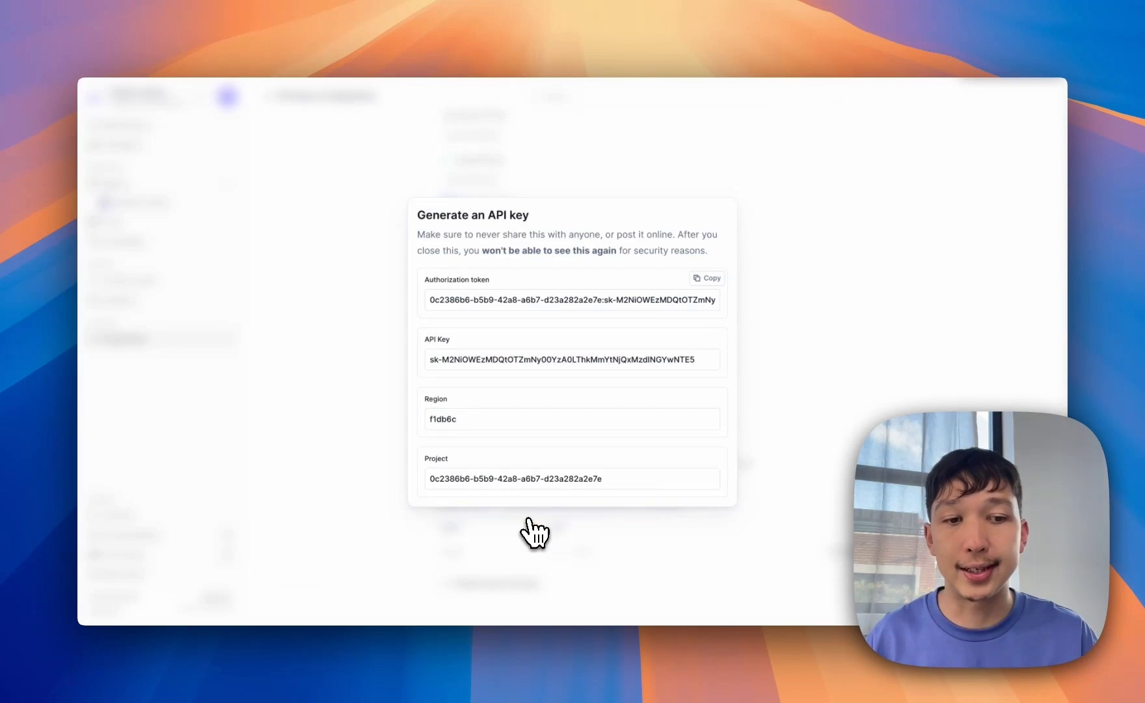
click(621, 16)
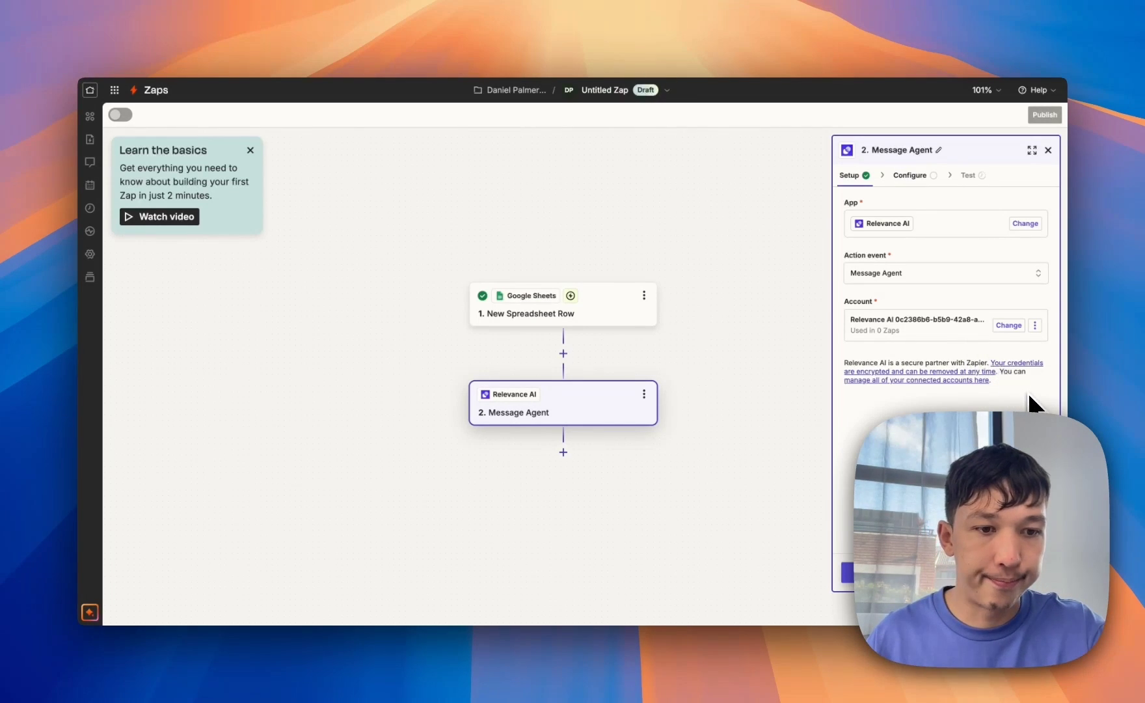
- Choose Research Ryan as the Message Agent step's Agent Id
click(947, 573)
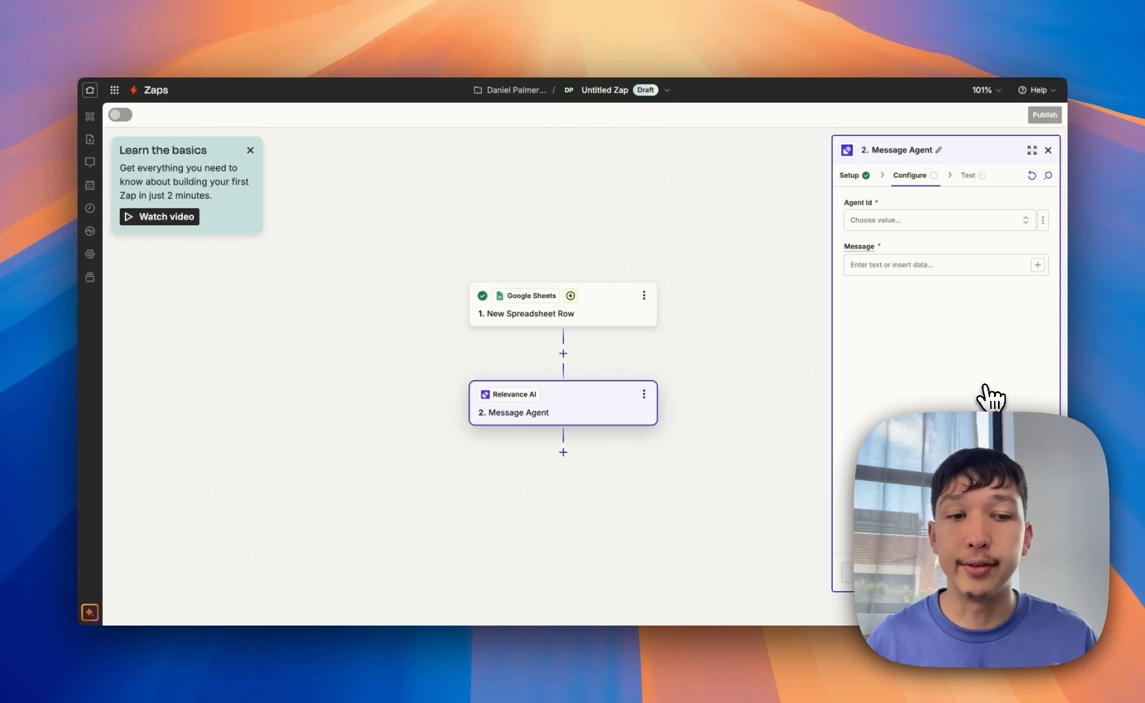
click(941, 223)
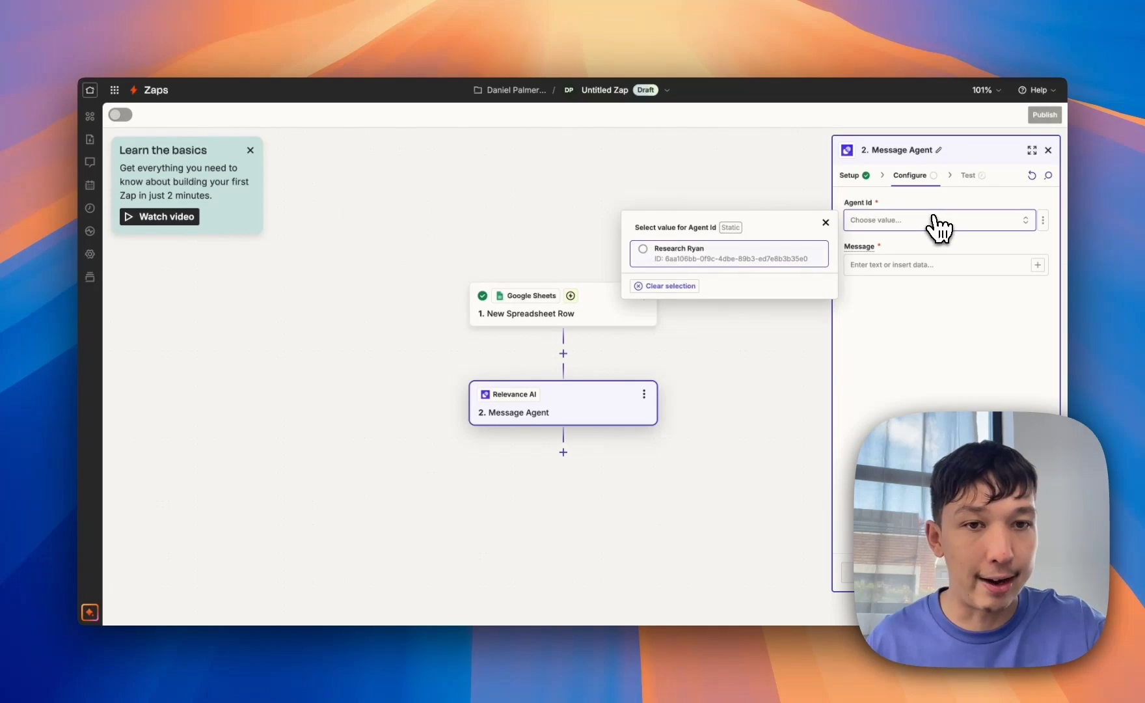
click(785, 254)
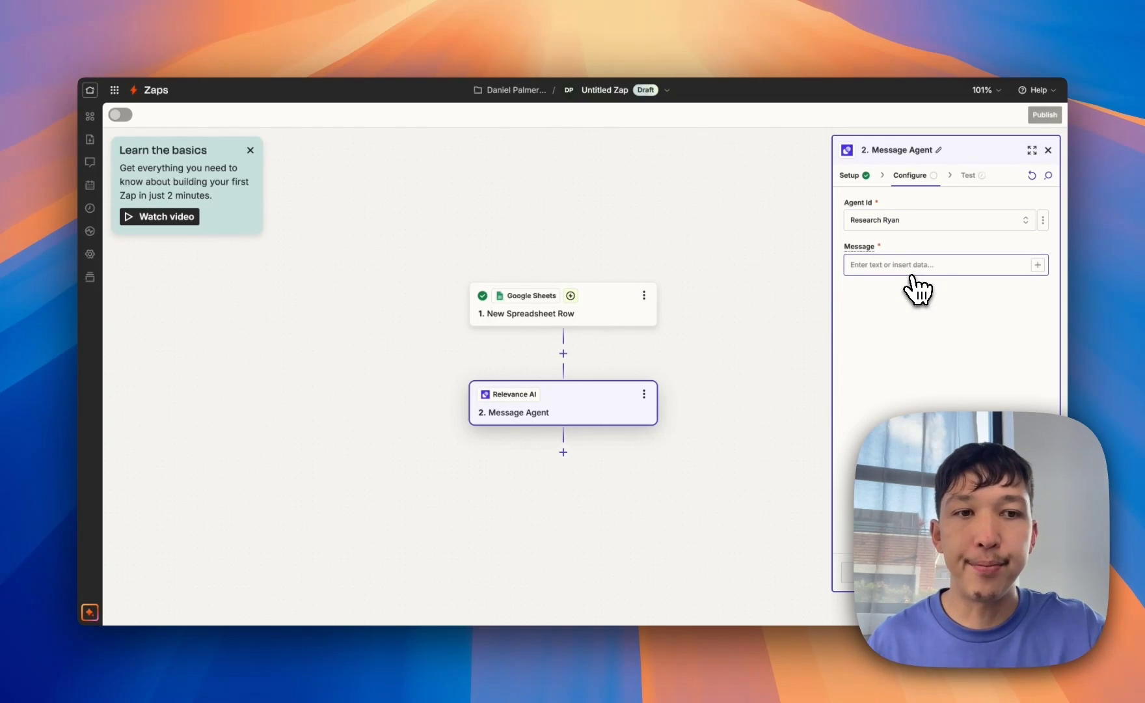
click(354, 16)
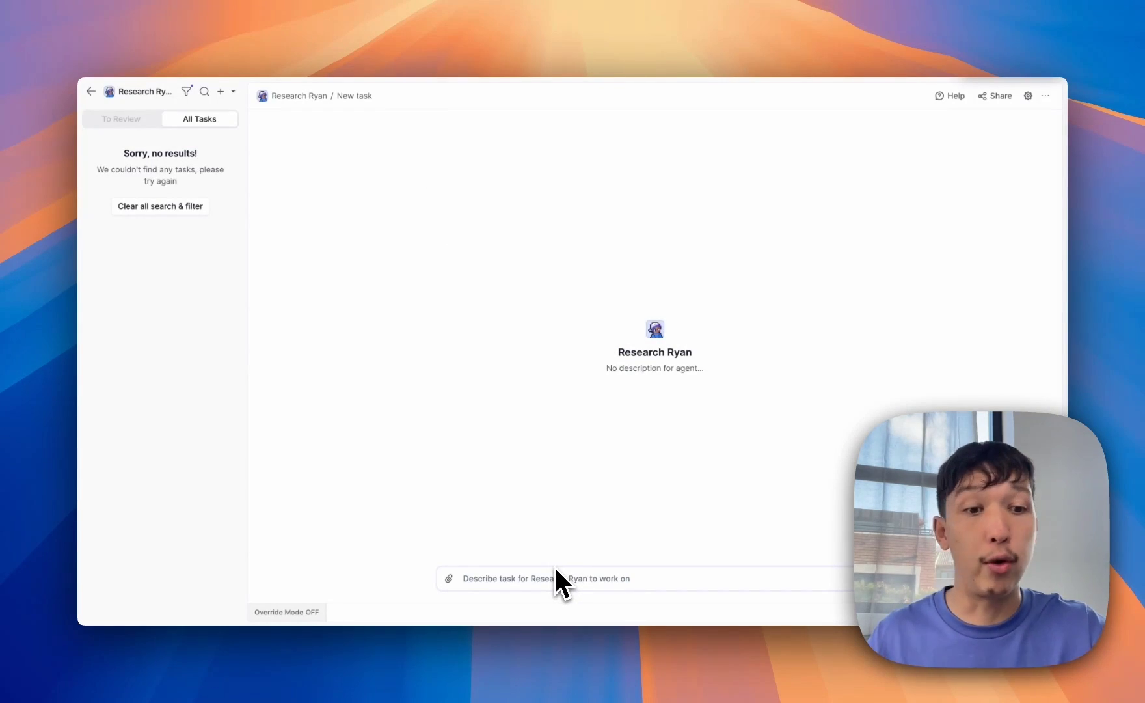
click(576, 29)
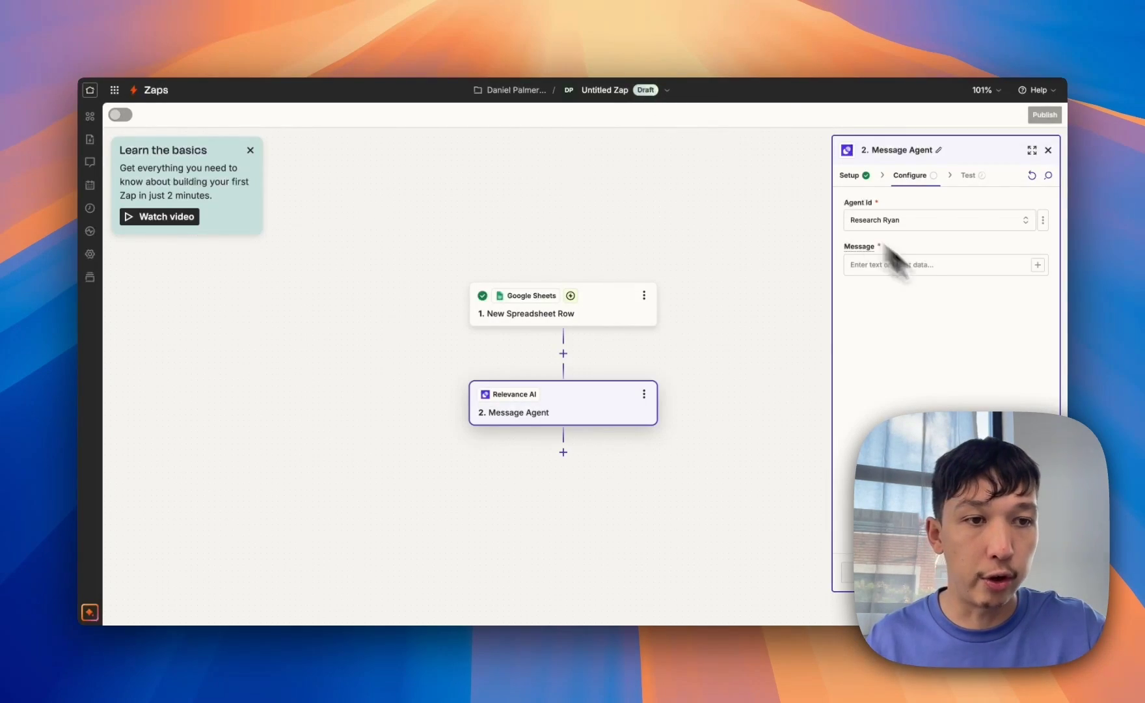
- Write 'Please research [Lead name] who works at [Company]' plus the website field, then test
click(1038, 265)
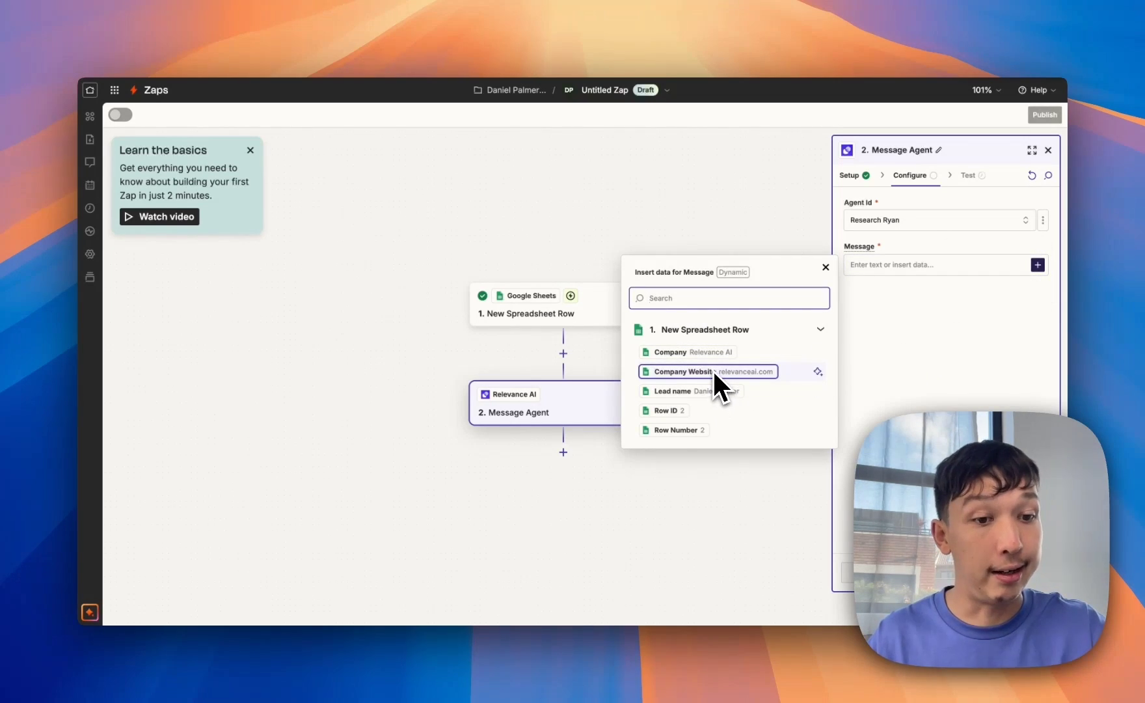
click(915, 263)
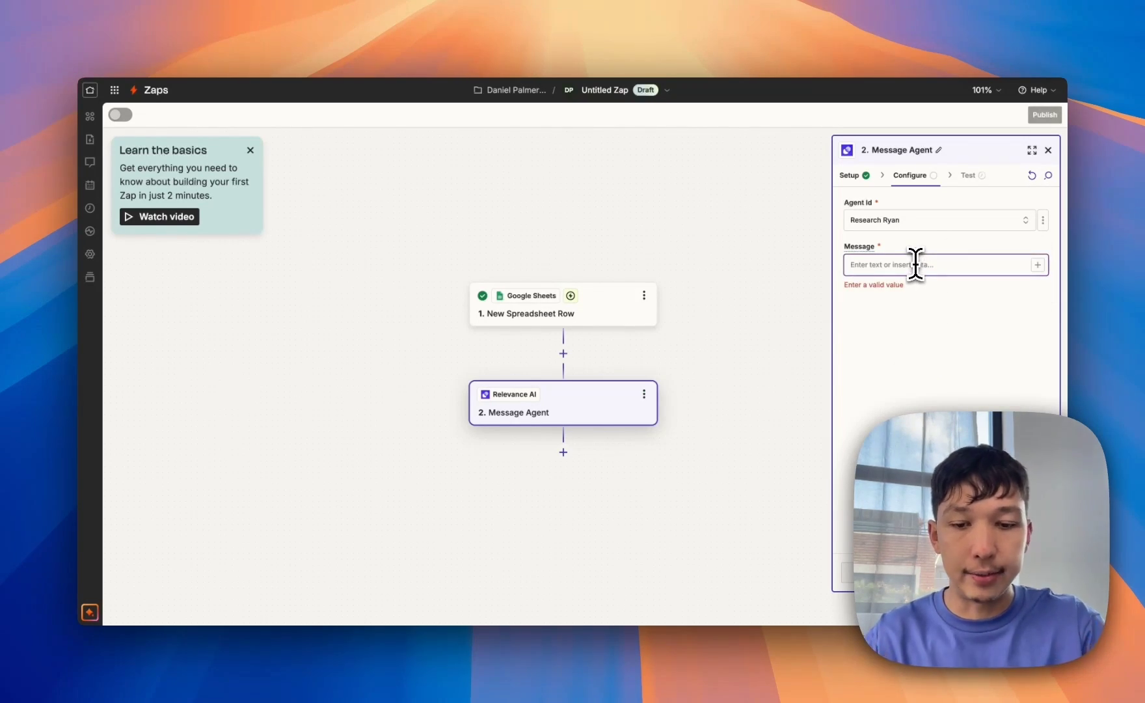
text(Please research)
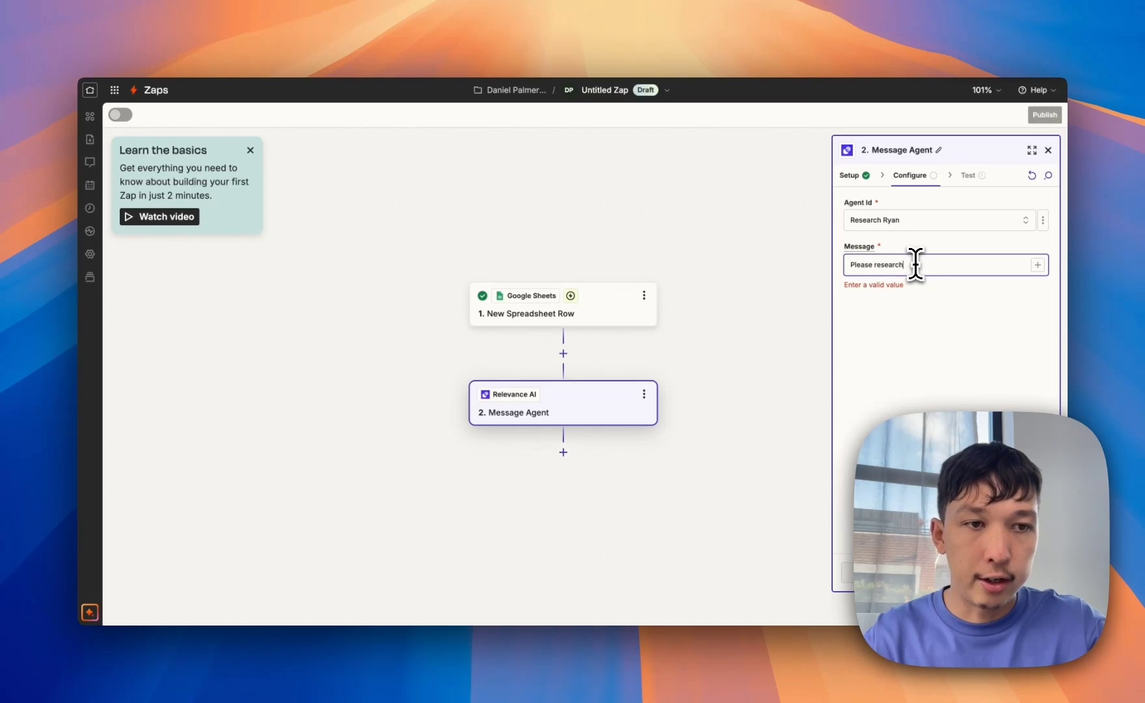
click(1038, 265)
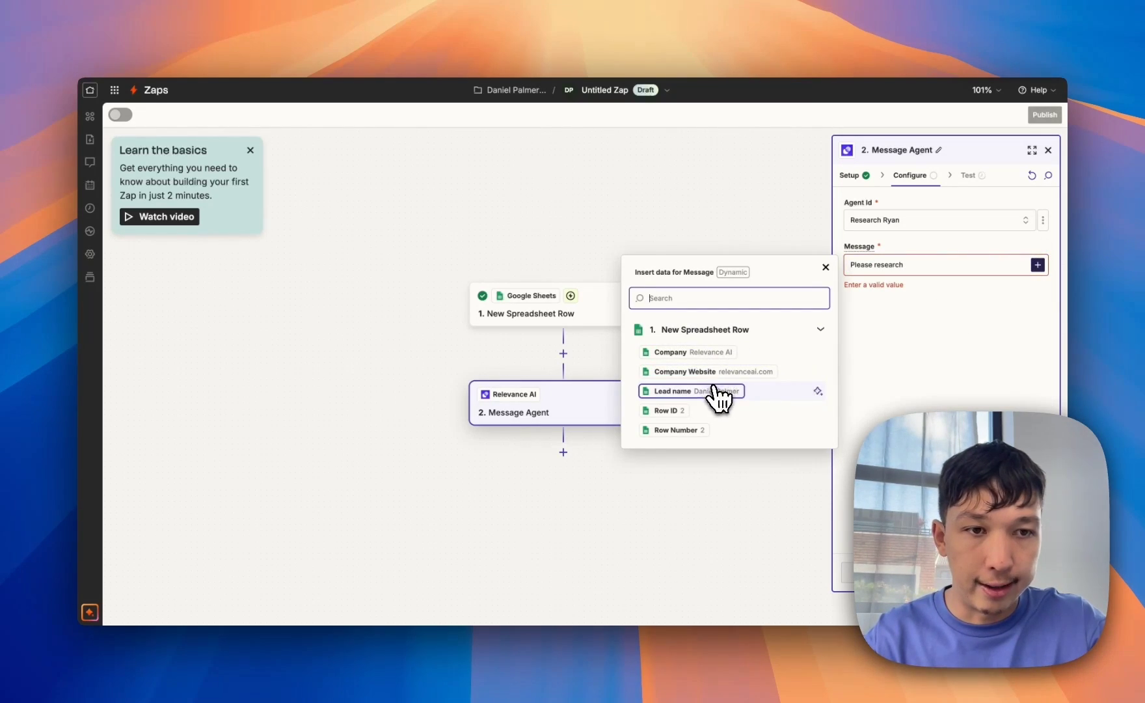
click(717, 394)
text(who works a)
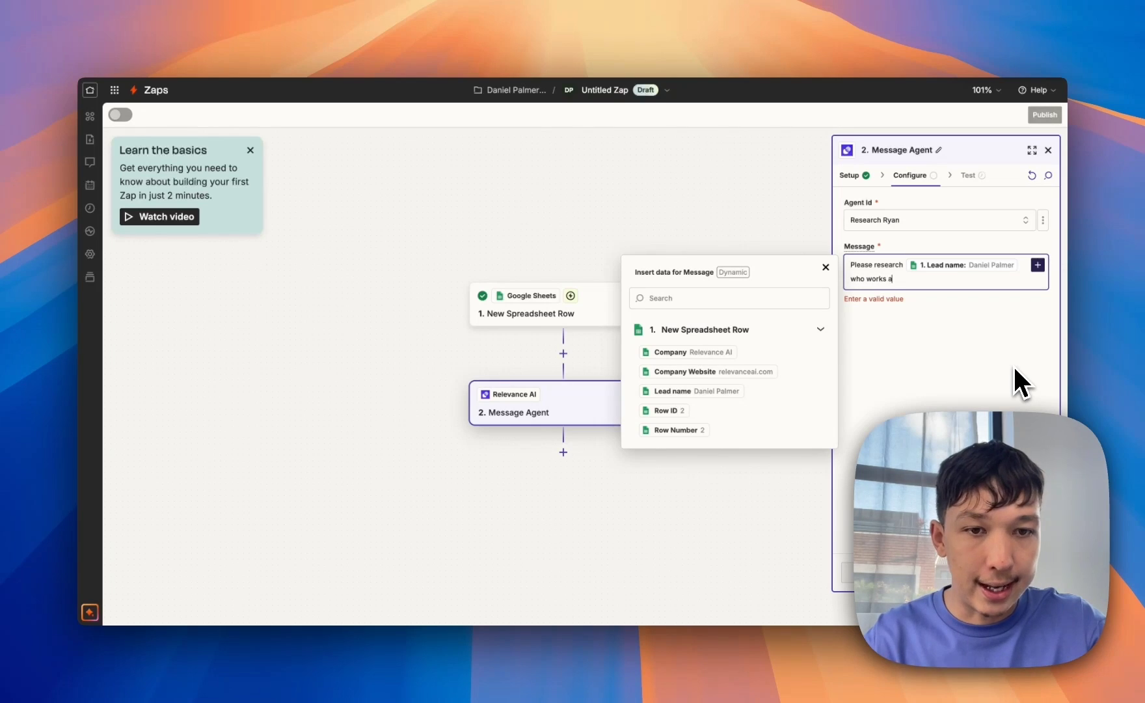
text(t)
click(723, 354)
text(- you can )
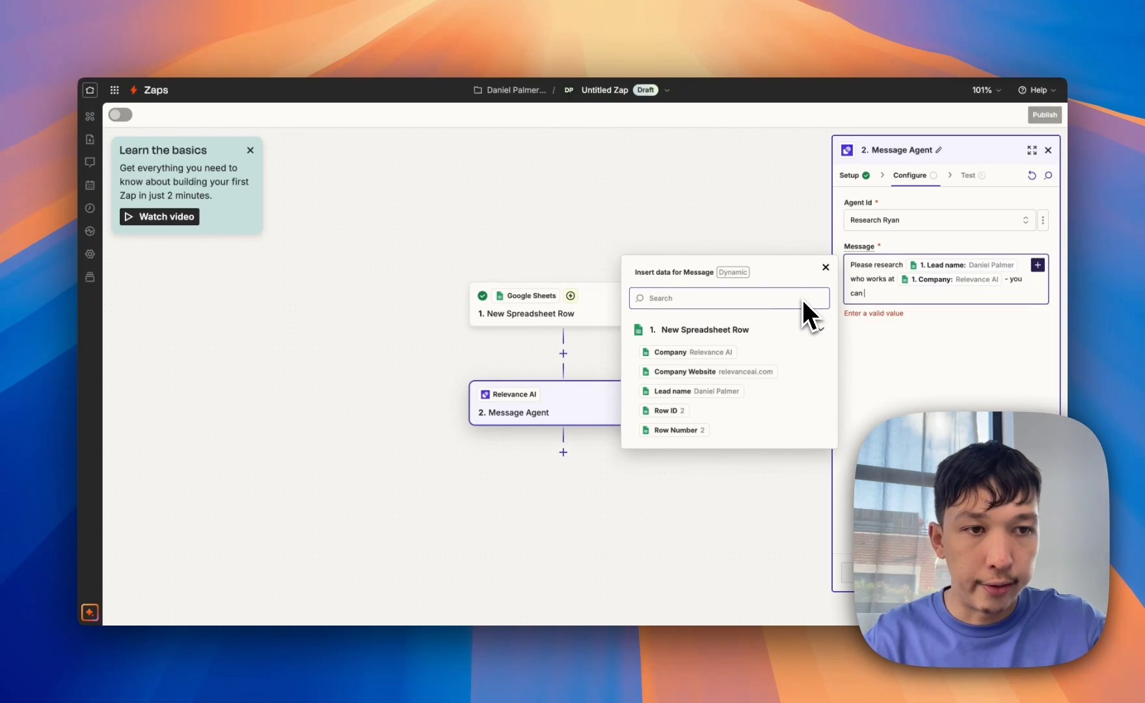
text(find their website at)
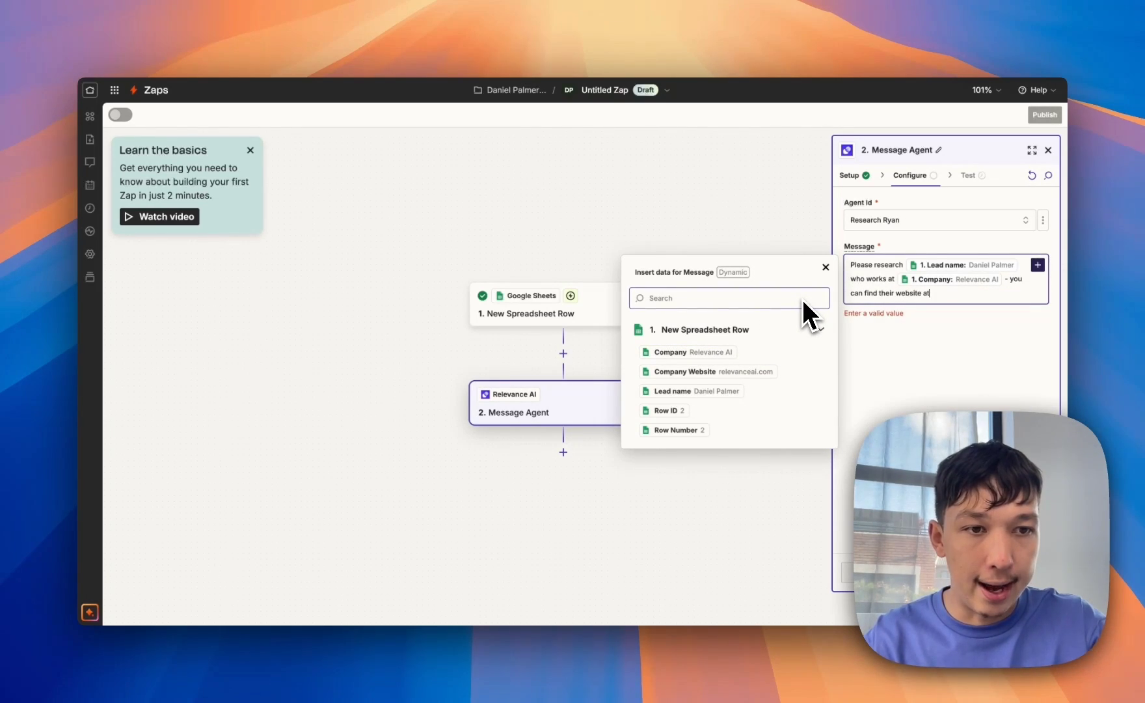
text(:)
click(761, 372)
click(973, 363)
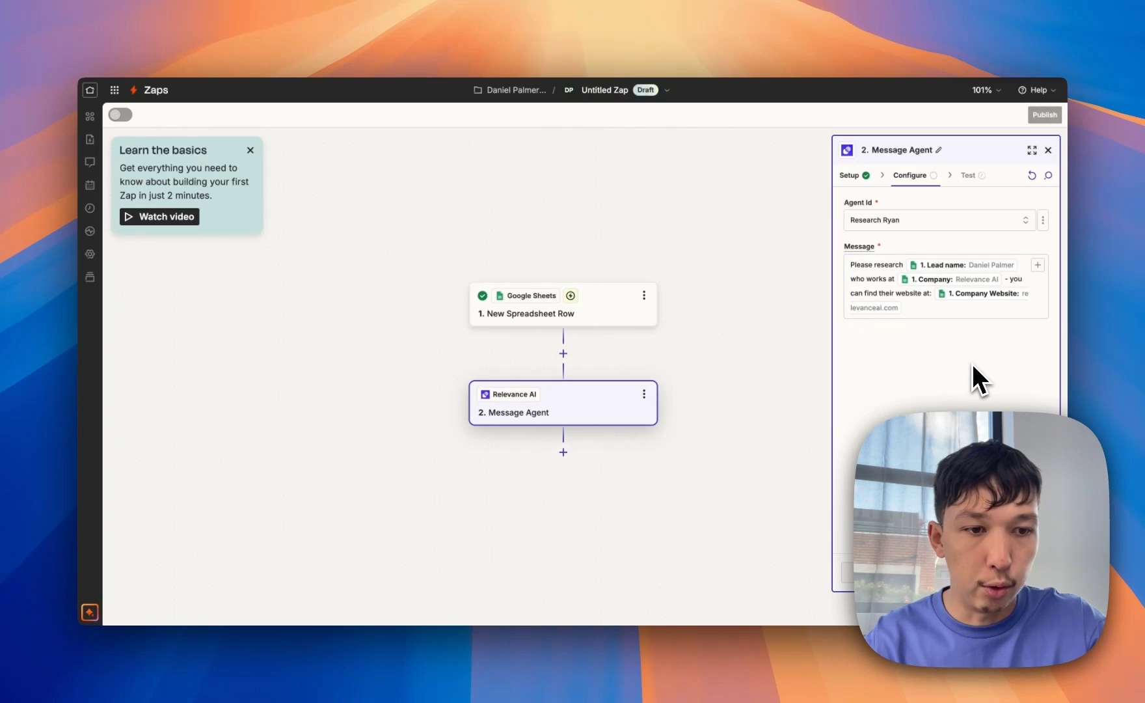
click(947, 573)
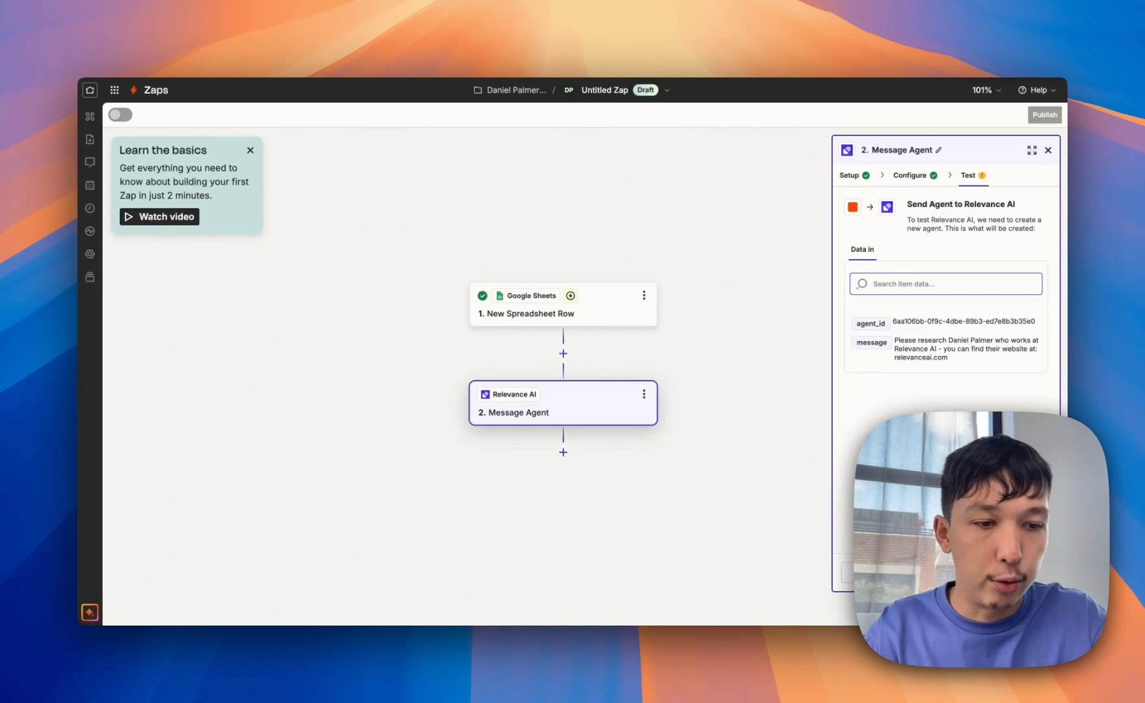
click(999, 572)
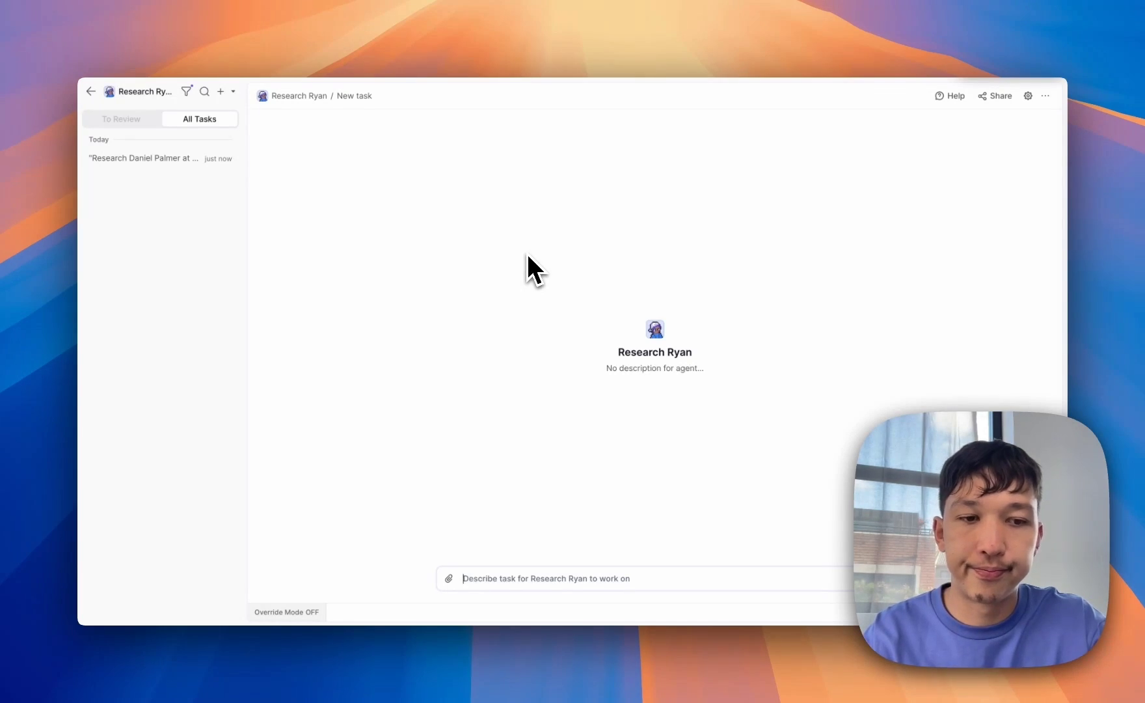
- Open the test research task and expand its background steps
click(125, 166)
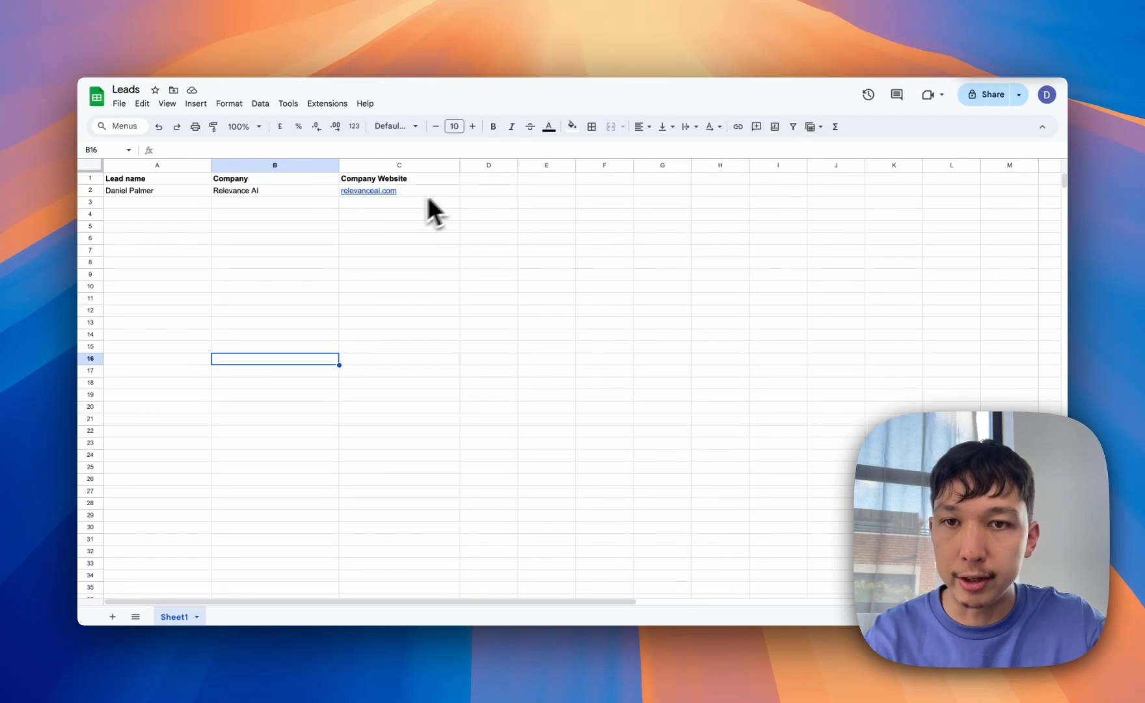
click(444, 190)
click(487, 193)
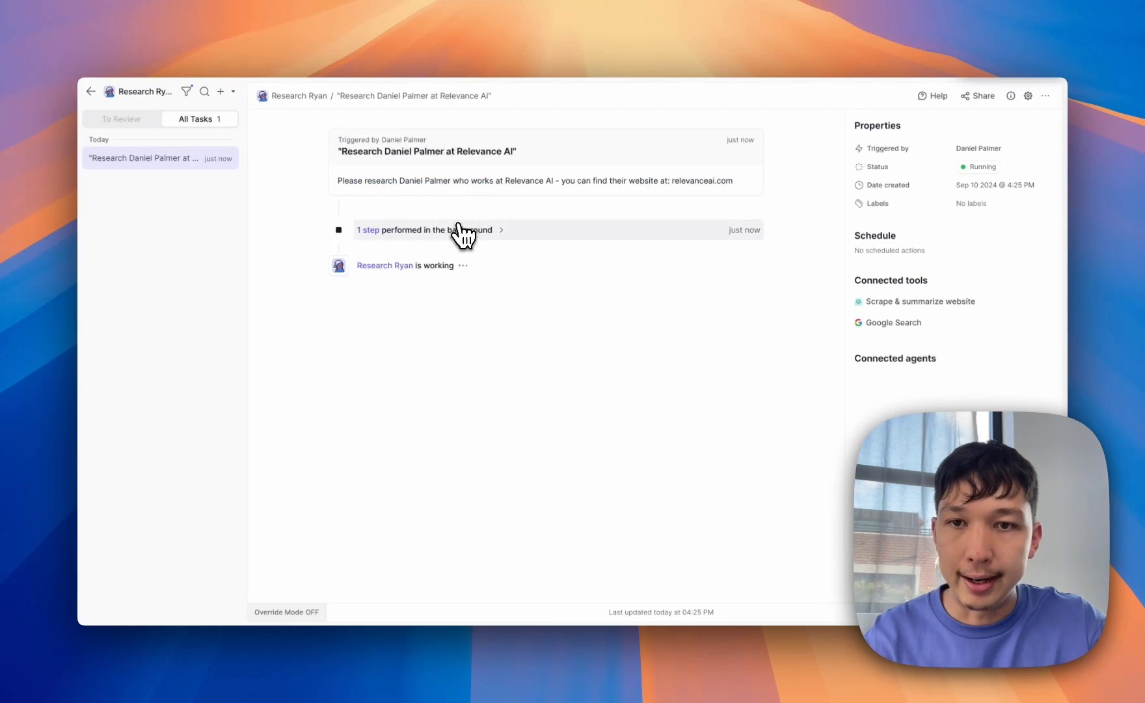
click(464, 231)
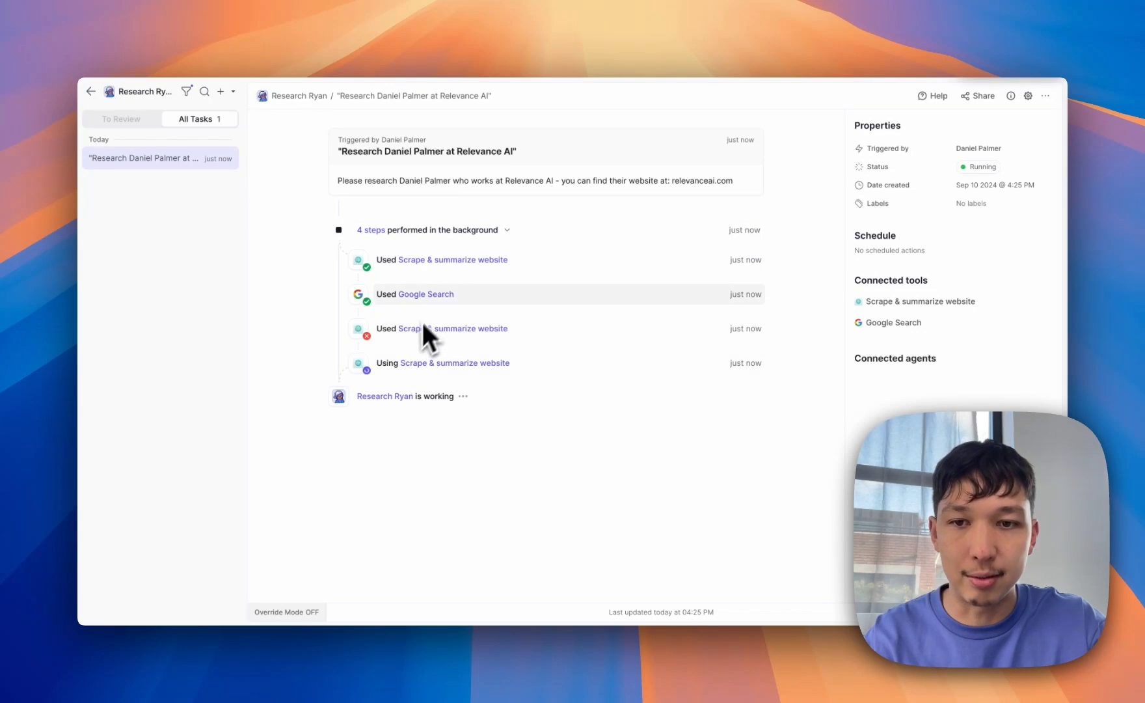
- Inspect the failed website scrape's error, then the retried scrape step's details
click(447, 330)
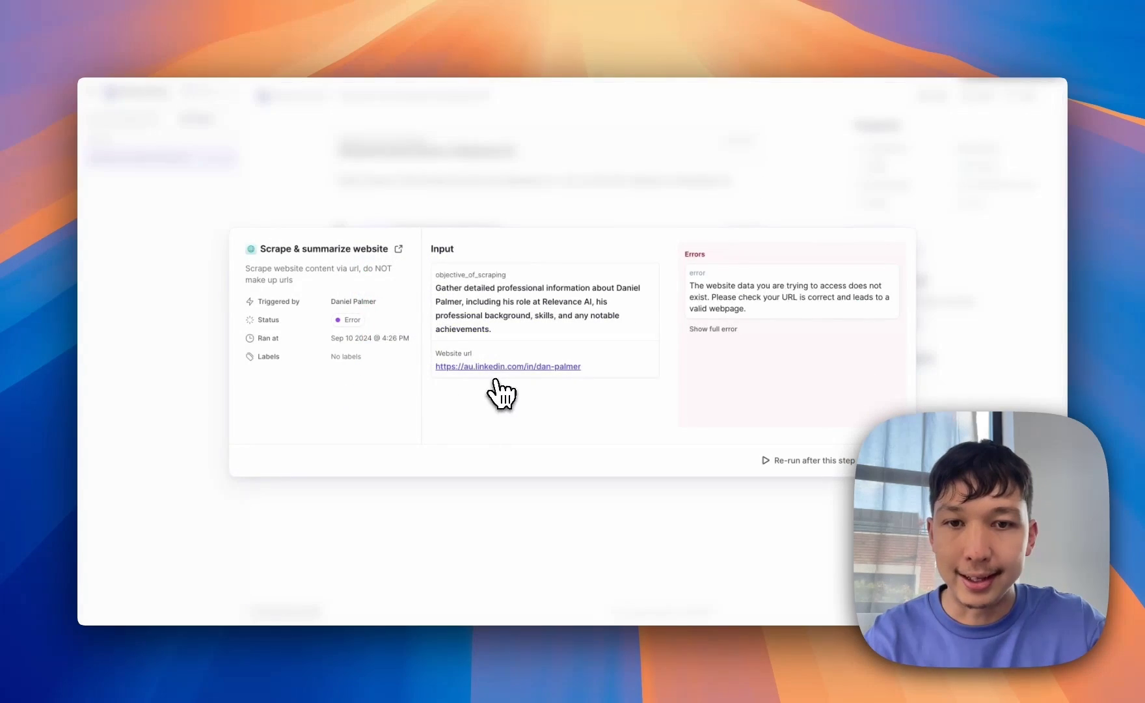
click(567, 158)
click(470, 361)
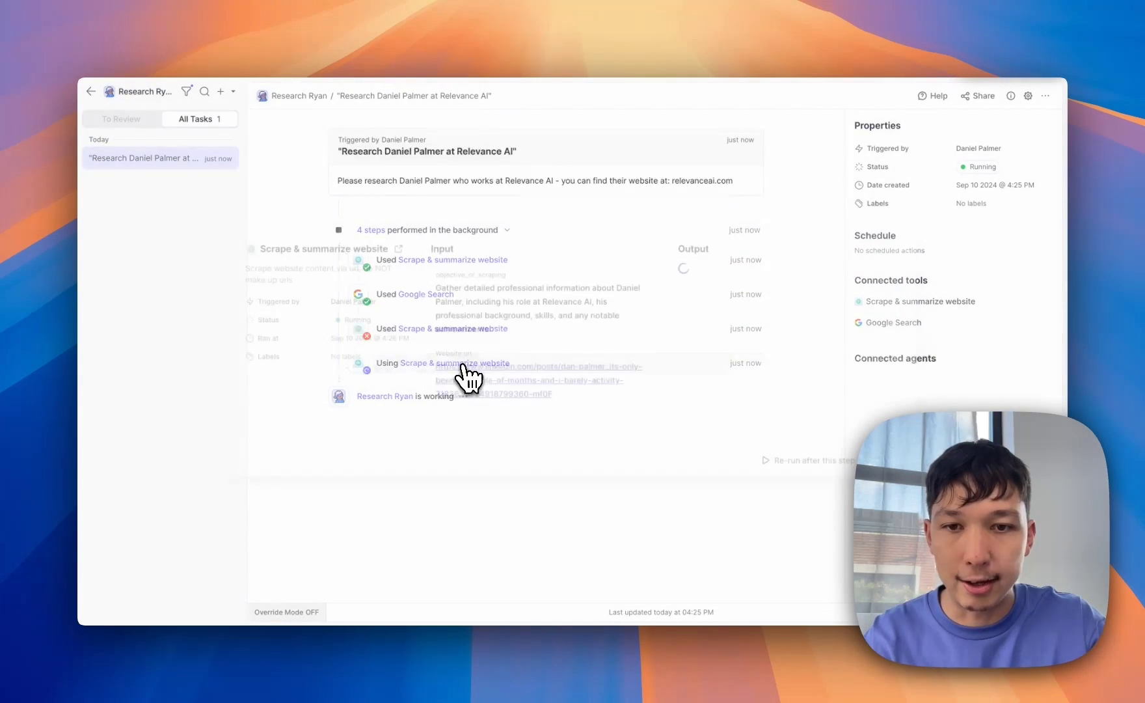
- Close the step details and return to the Leads spreadsheet
click(549, 152)
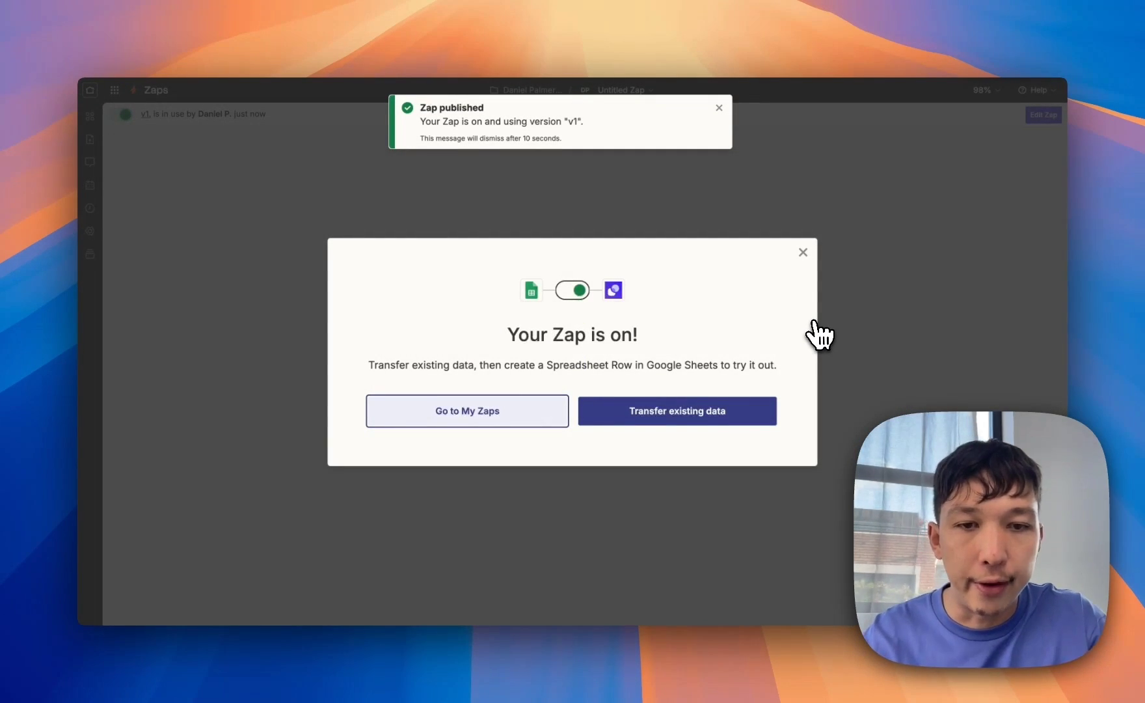
click(228, 20)
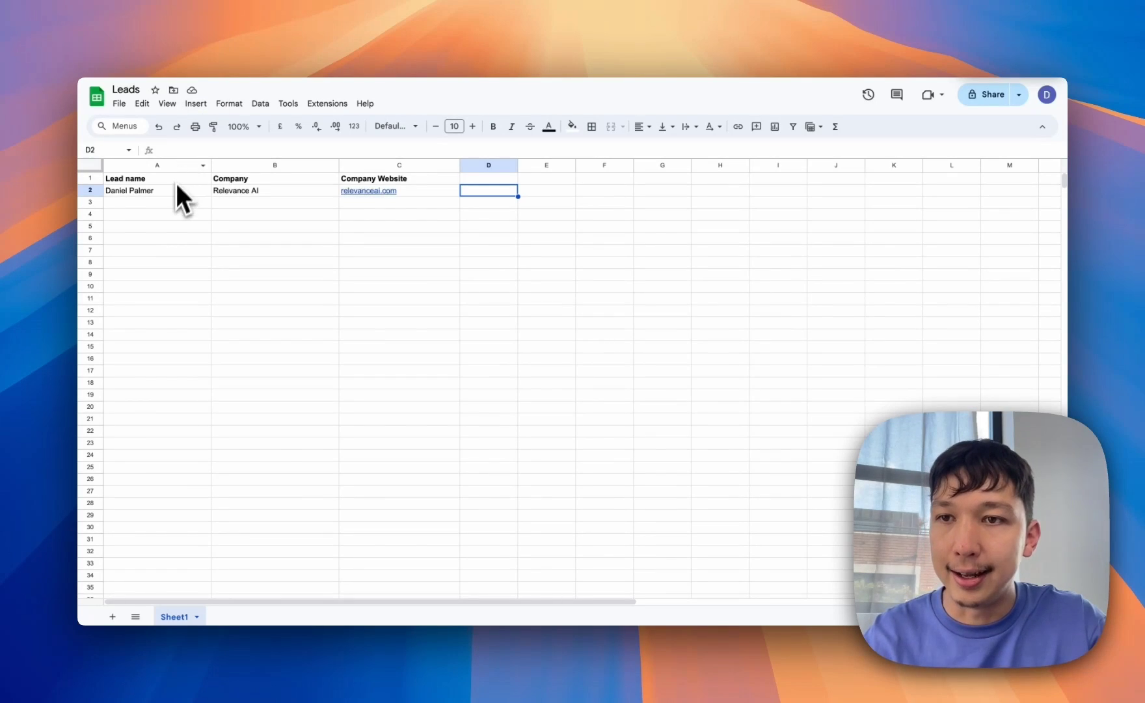
- Enter a lead in row 3: the contact's name, company Relevance AI, website relevanceai.com
click(173, 202)
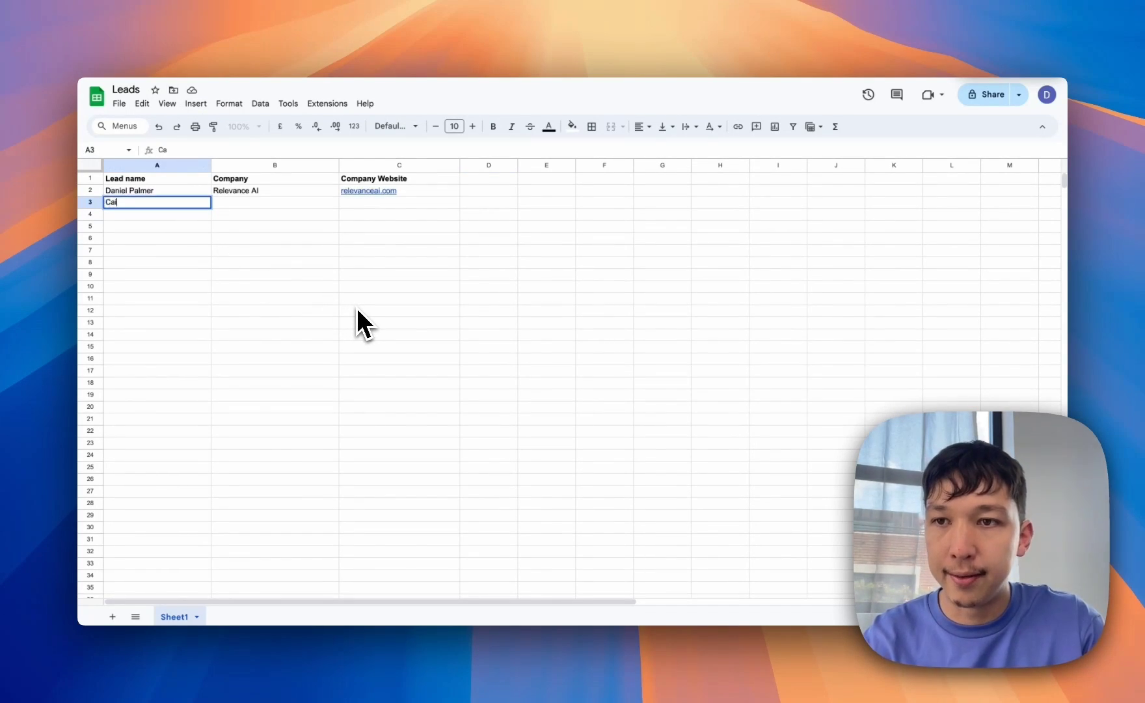
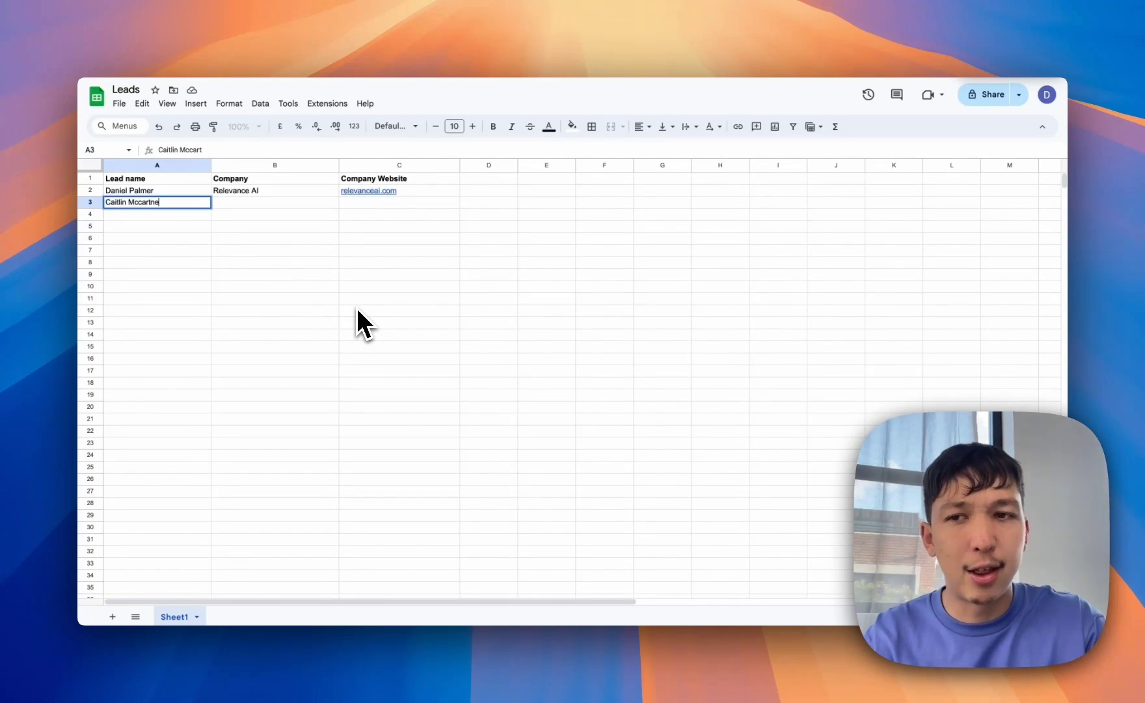
key(Tab)
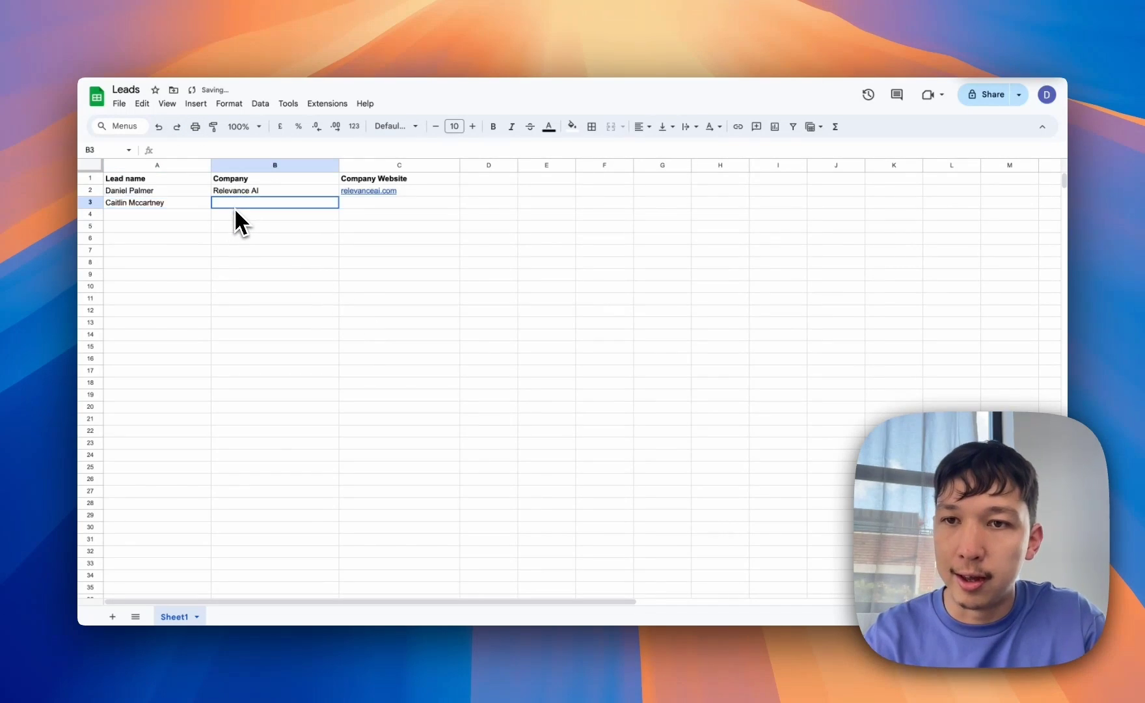
text(Relevance AI)
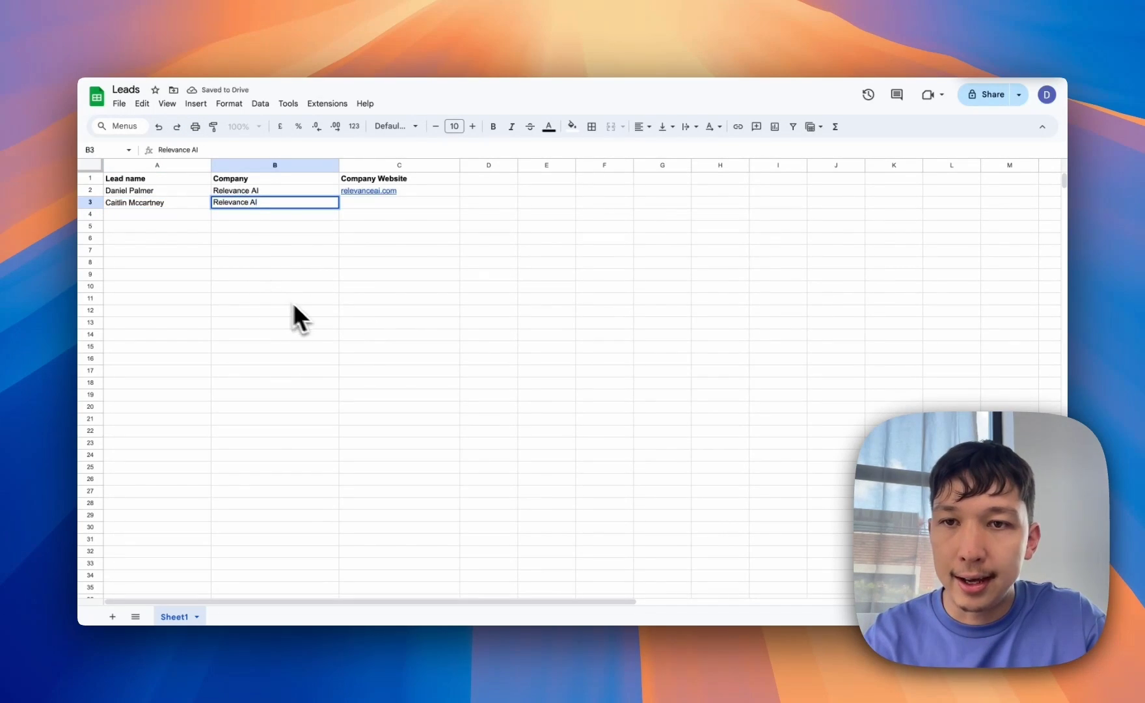
key(Tab)
text(relevanceai.com)
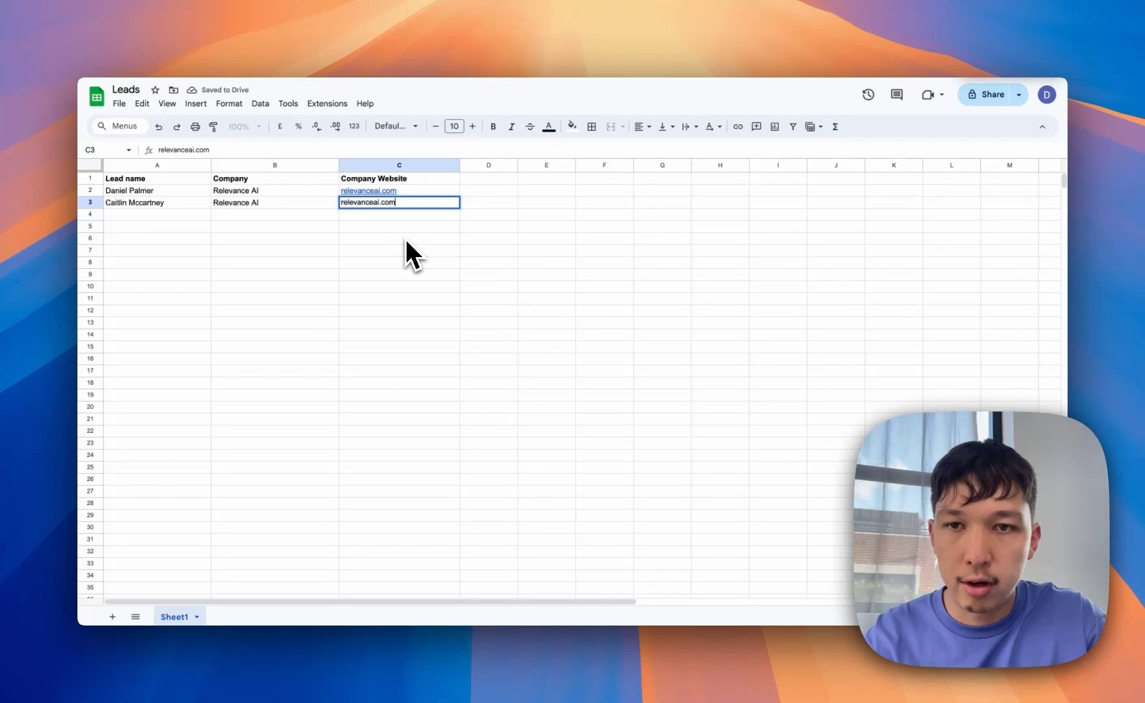
click(482, 302)
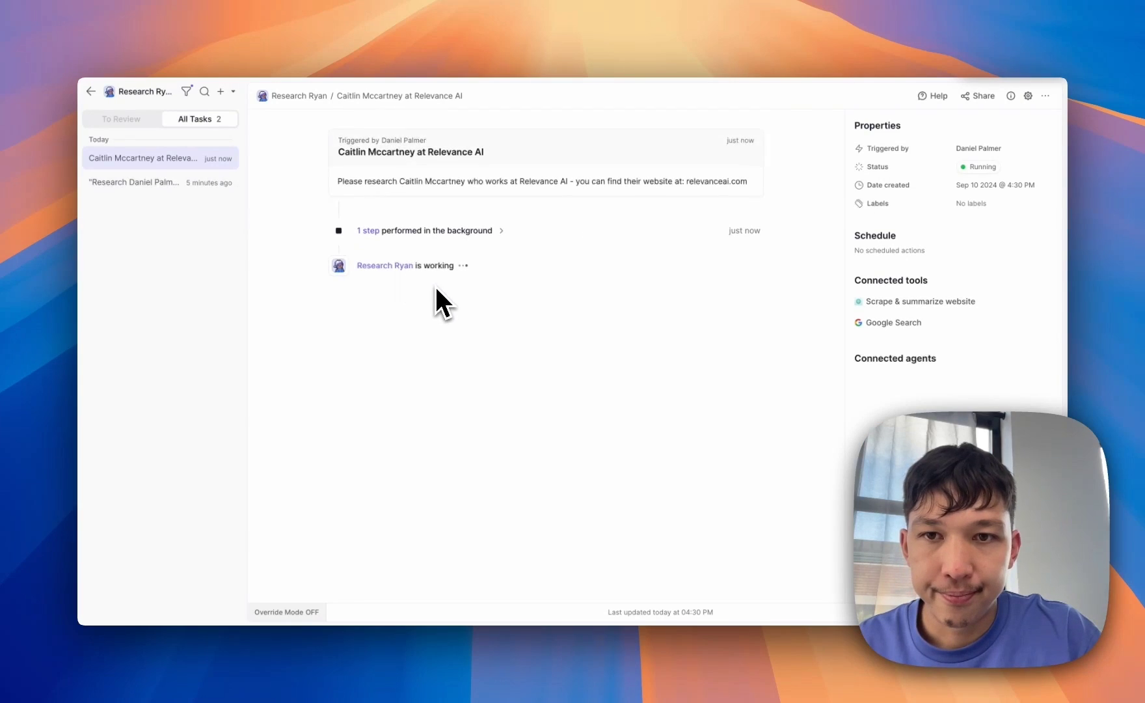
- Open the new lead's research task and expand its running background scrape step
click(195, 182)
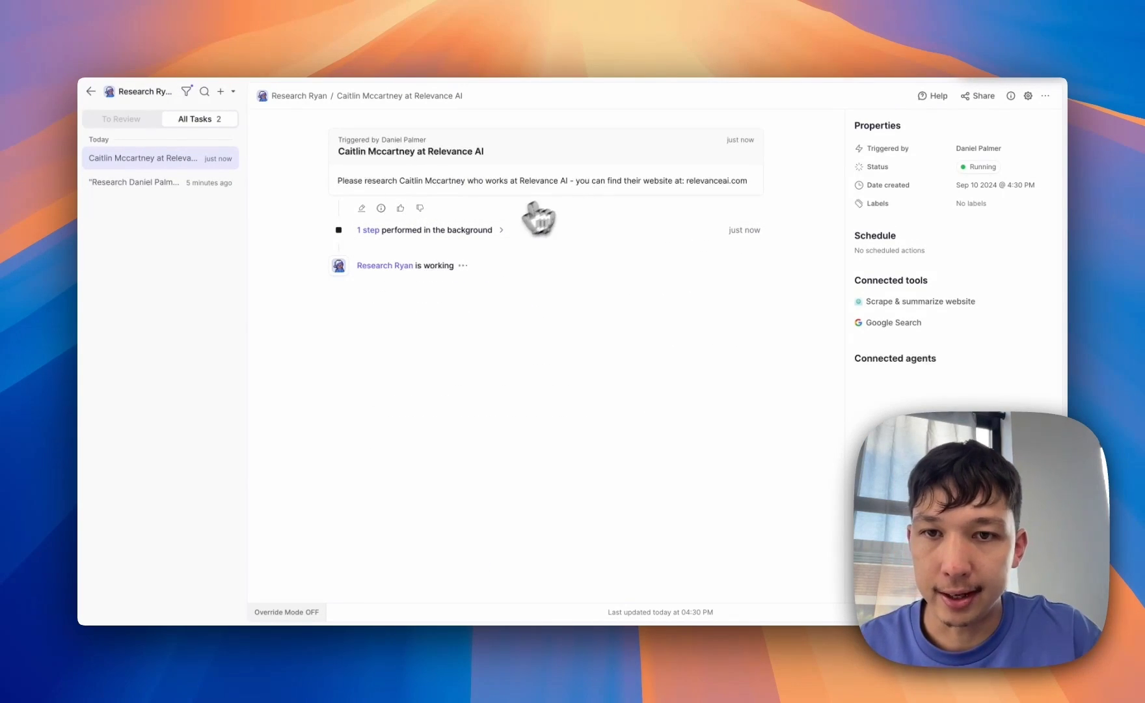
click(485, 230)
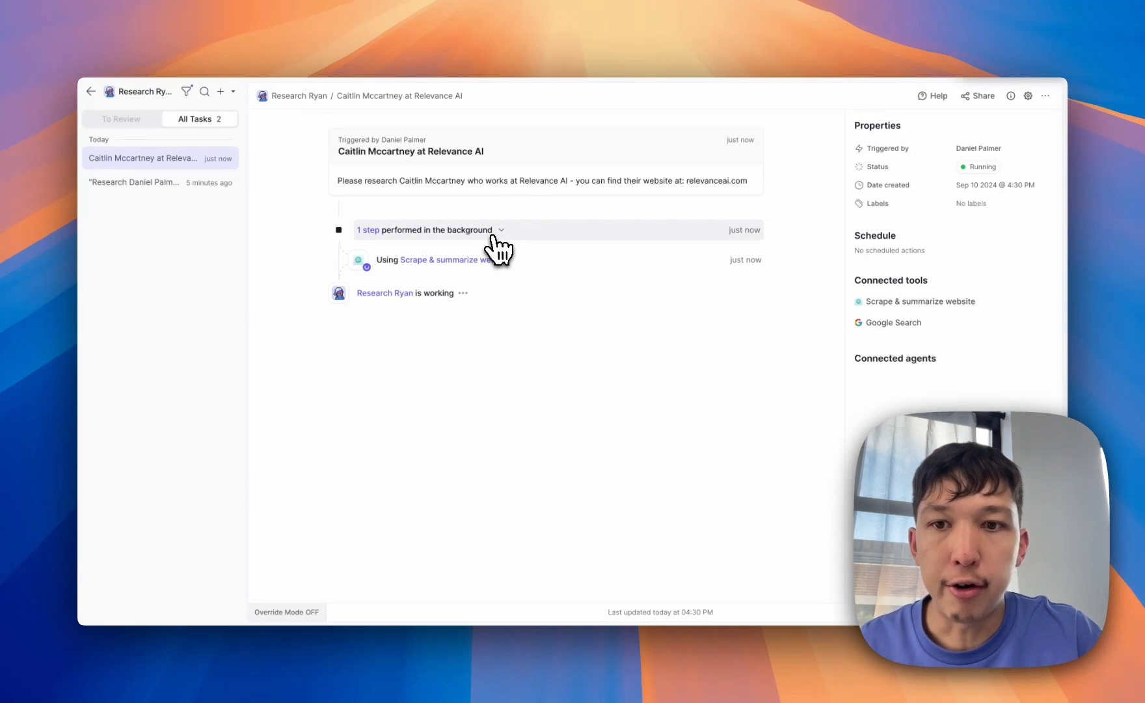